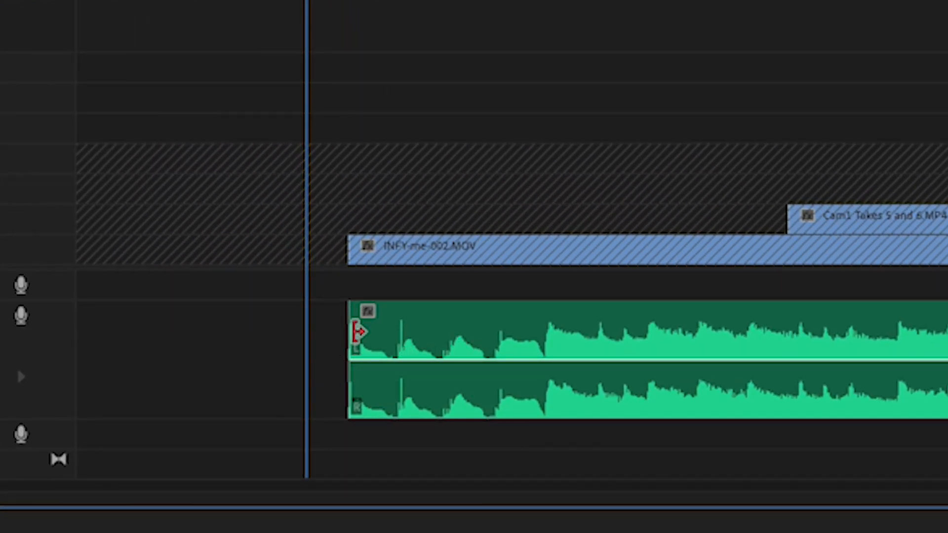
Step: Play the beginning of the backing track and examine the count-in peaks in its waveform at the start of the sequence
scroll(469, 354, up, 3)
scroll(469, 353, up, 1)
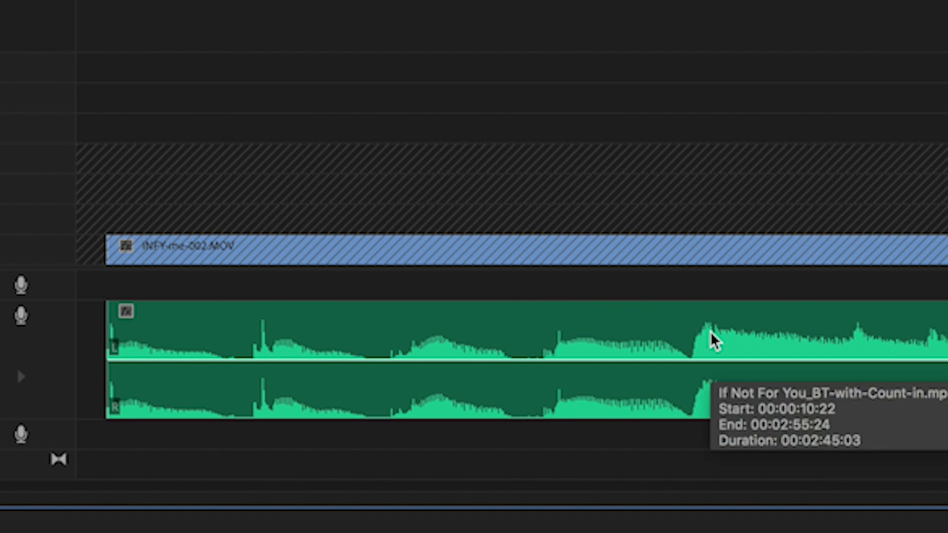
scroll(258, 6, up, 3)
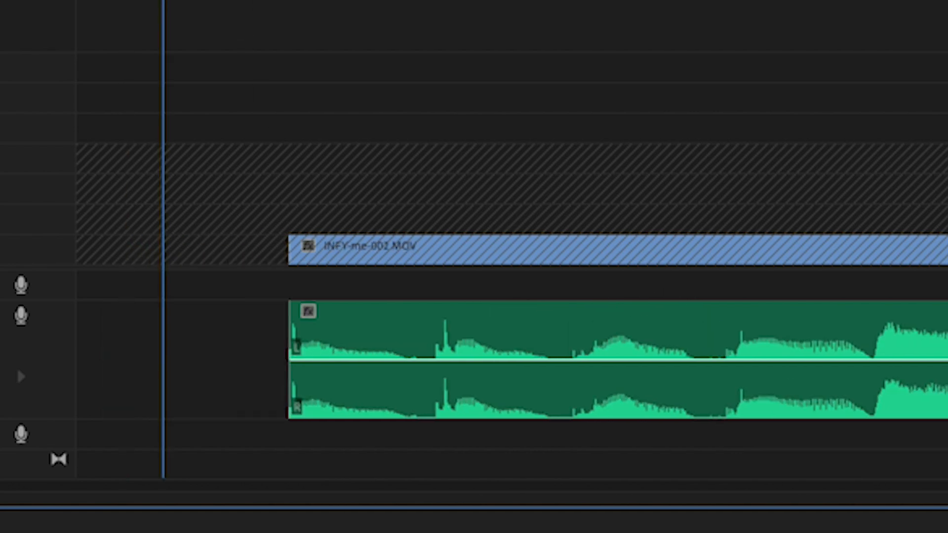
click(237, 1)
key(space)
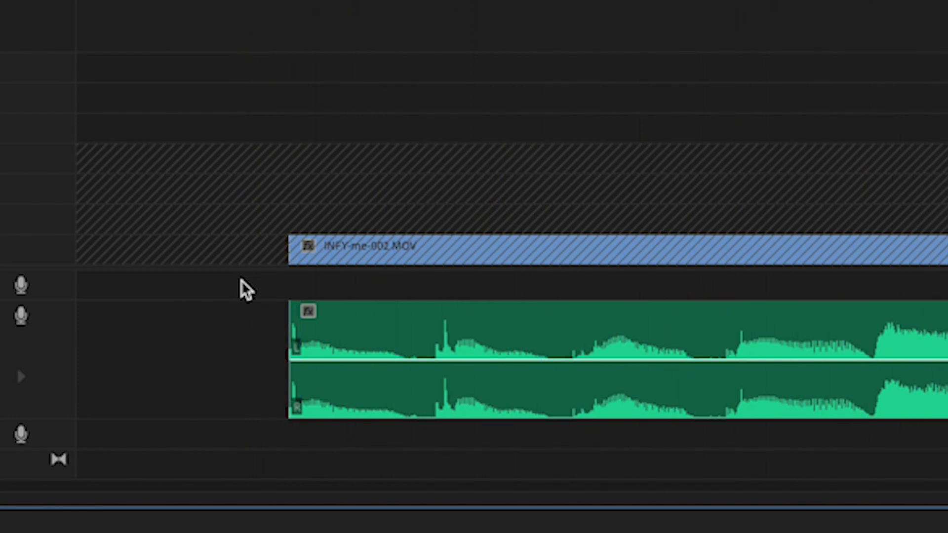
scroll(224, 263, left, 5)
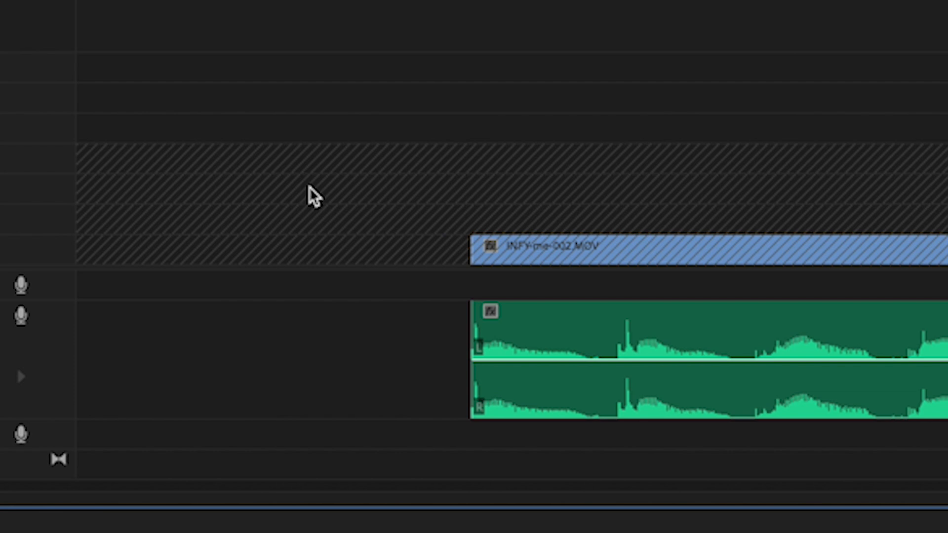
scroll(465, 24, up, 1)
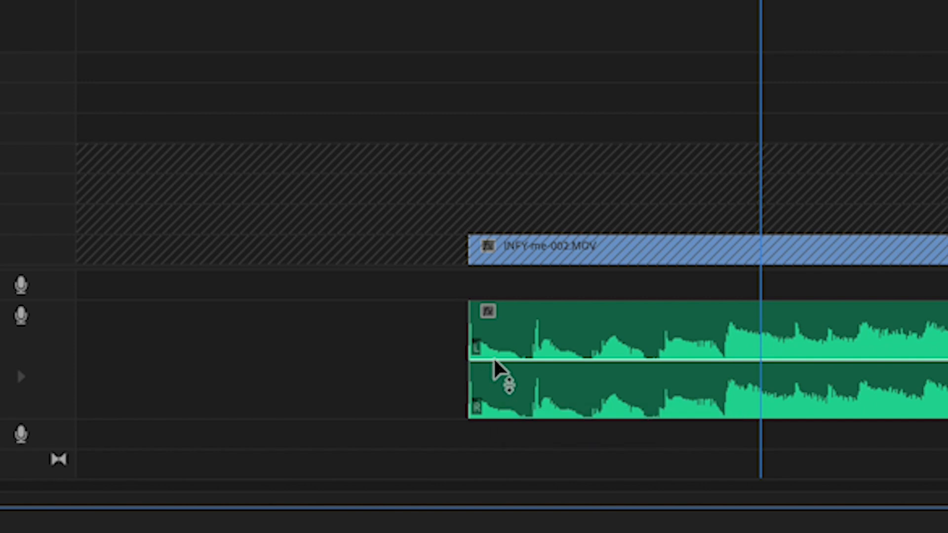
mouse_move(495, 359)
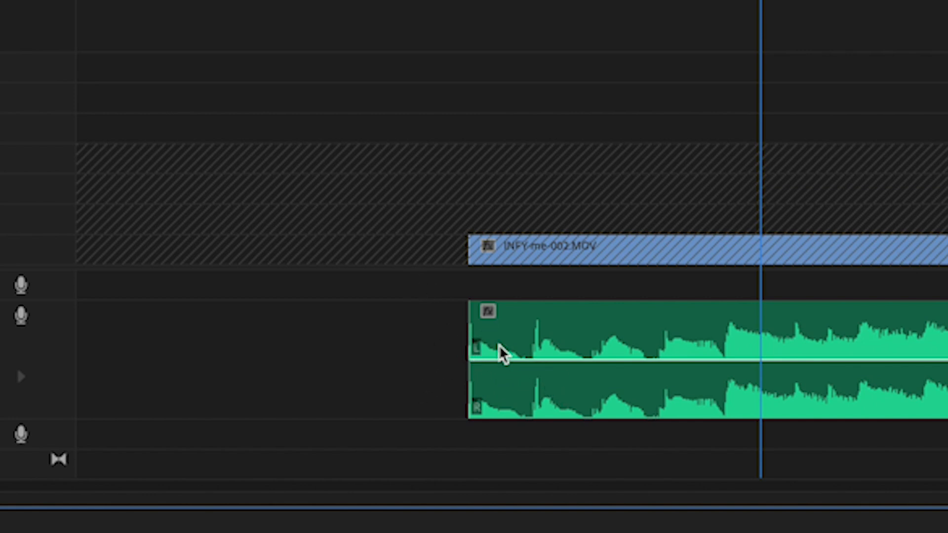
scroll(529, 342, up, 1)
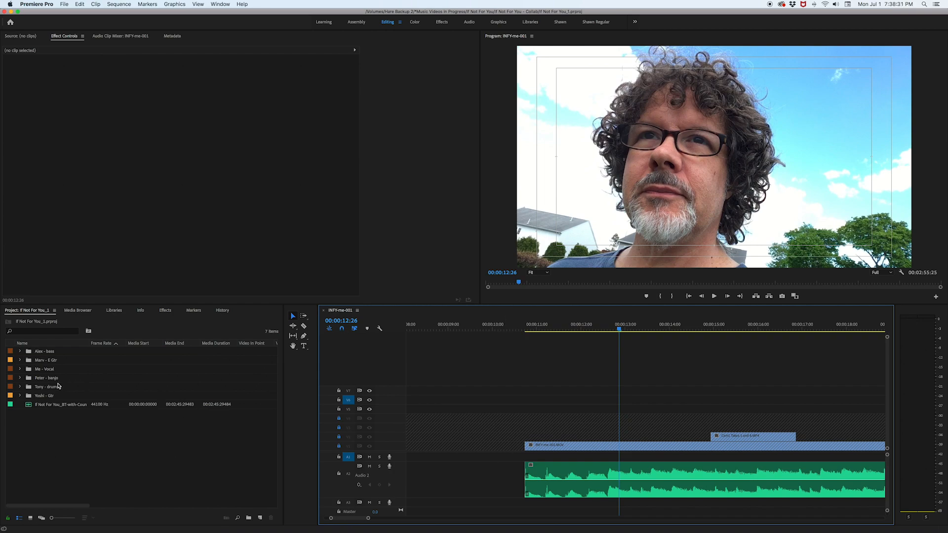
Step: Expand the drums and electric guitar bins and open scene1_A.mp4 in the Source Monitor
click(20, 387)
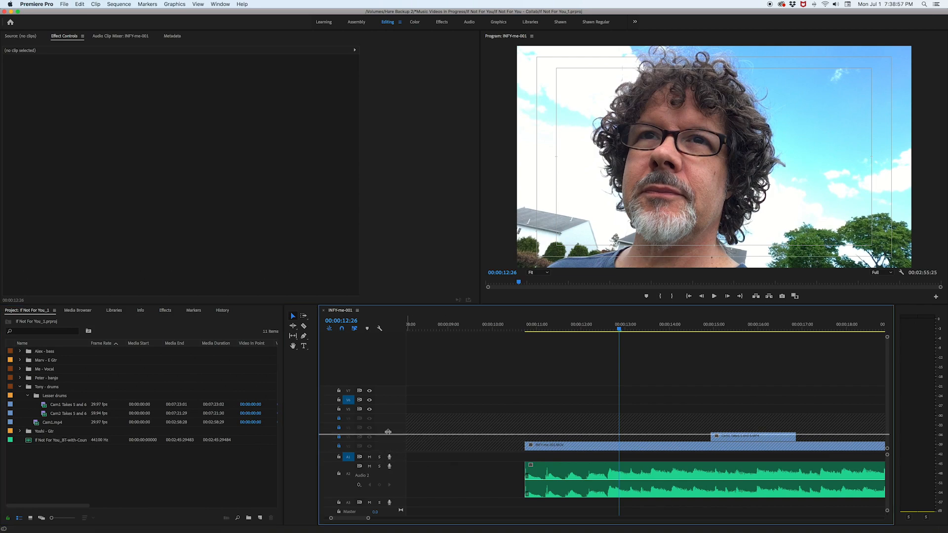
scroll(388, 434, down, 2)
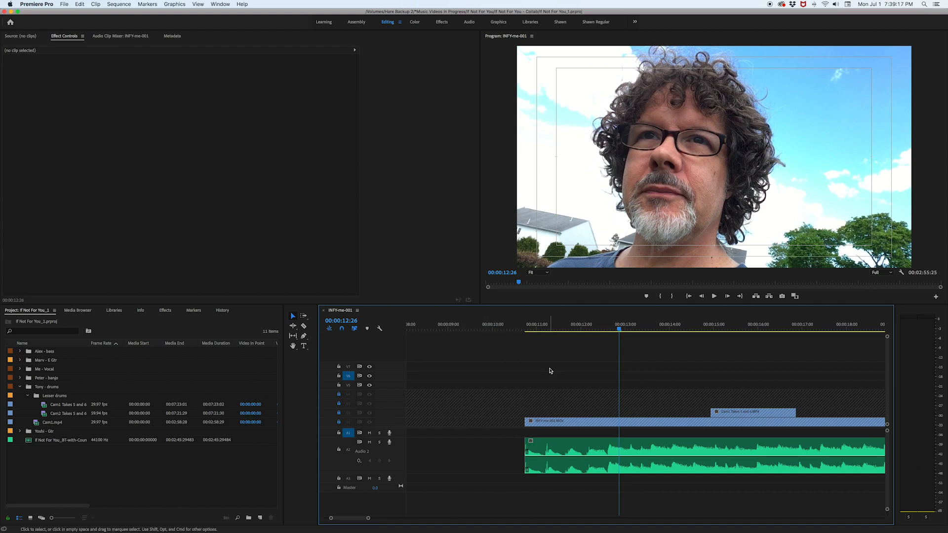
click(21, 361)
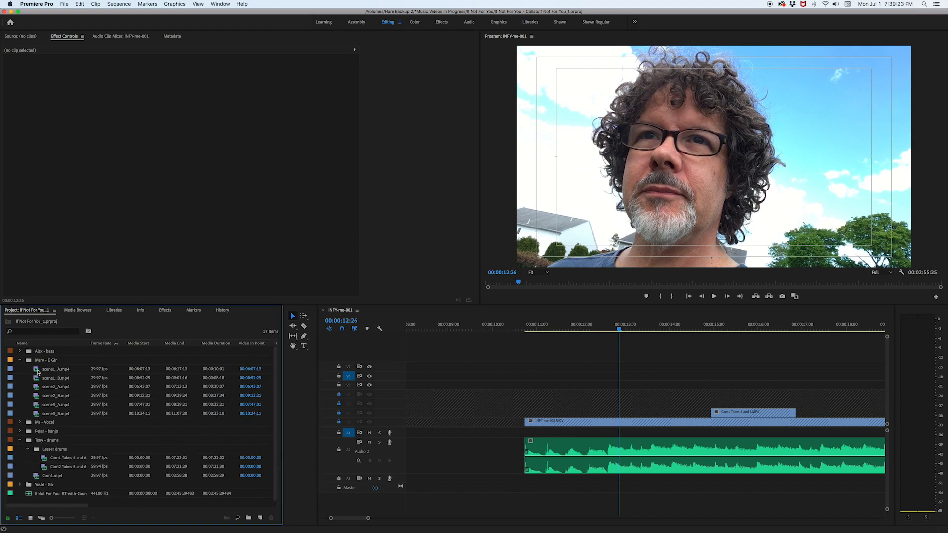
double_click(37, 370)
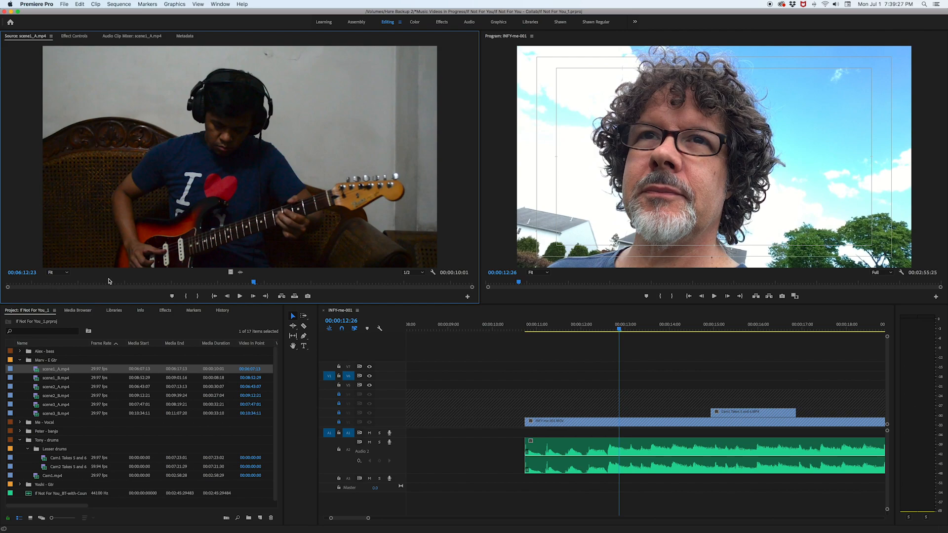
Step: Play the opening seconds of scene1_A.mp4 repeatedly from its first frame to locate the first clear guitar note
drag(109, 282, 2, 281)
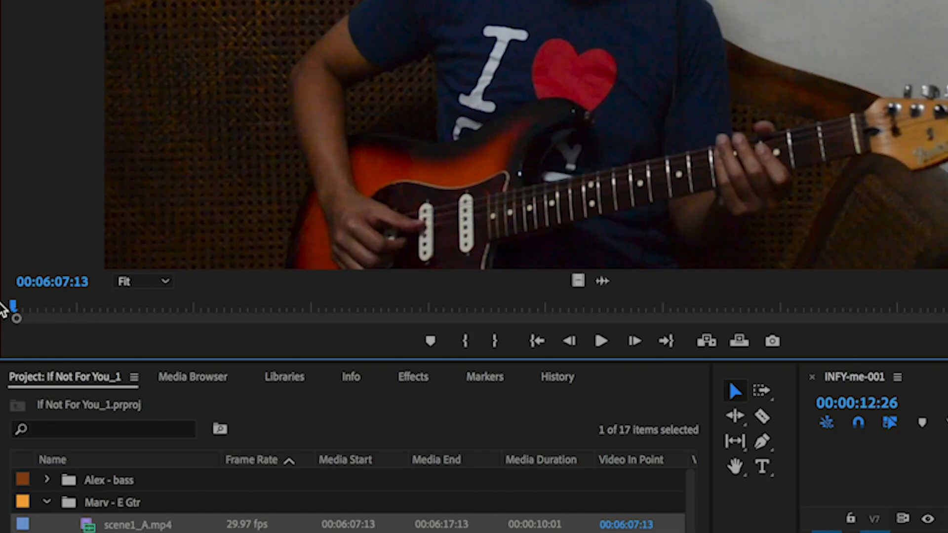
key(space)
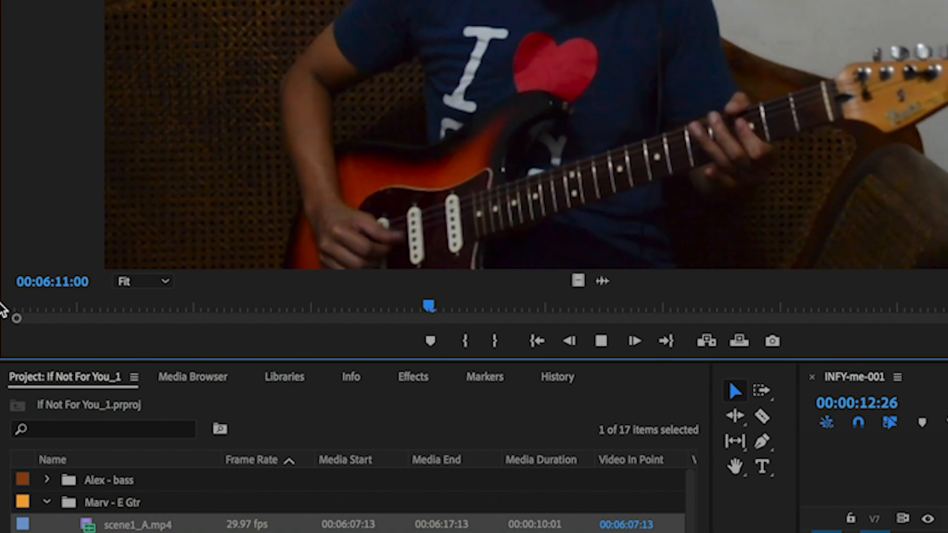
key(space)
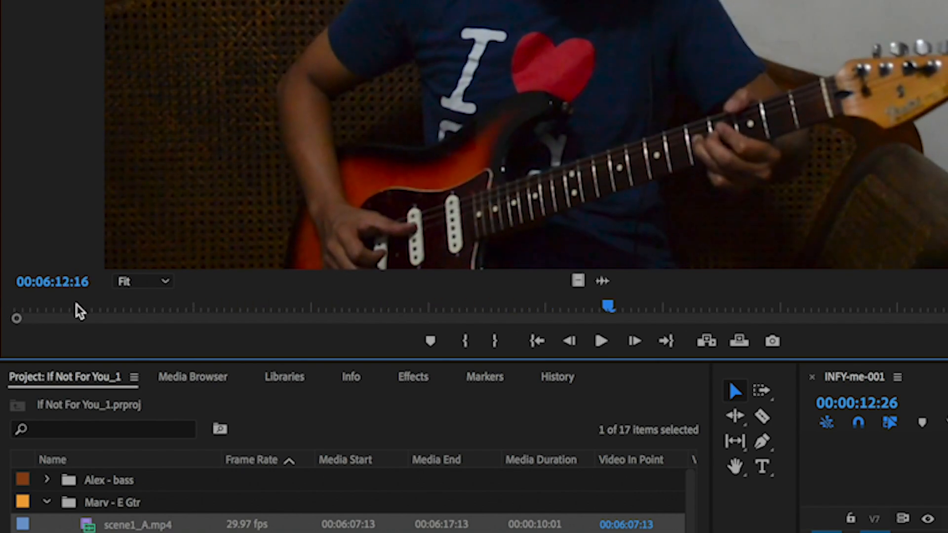
drag(131, 308, 5, 312)
key(space)
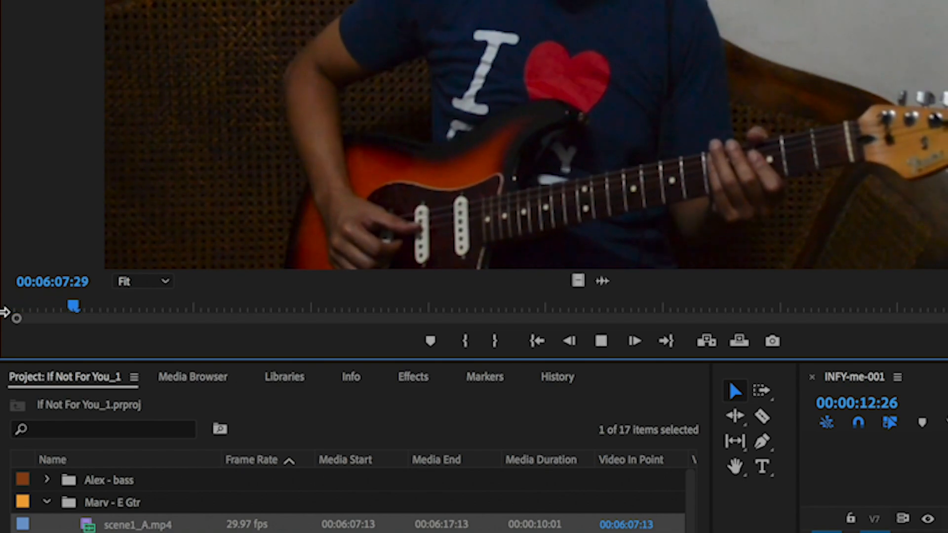
key(space)
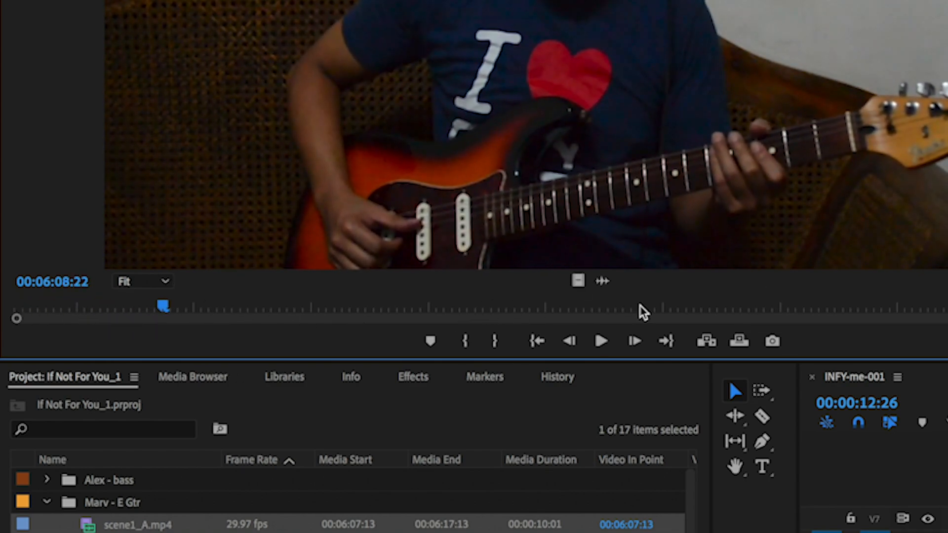
drag(177, 311, 11, 320)
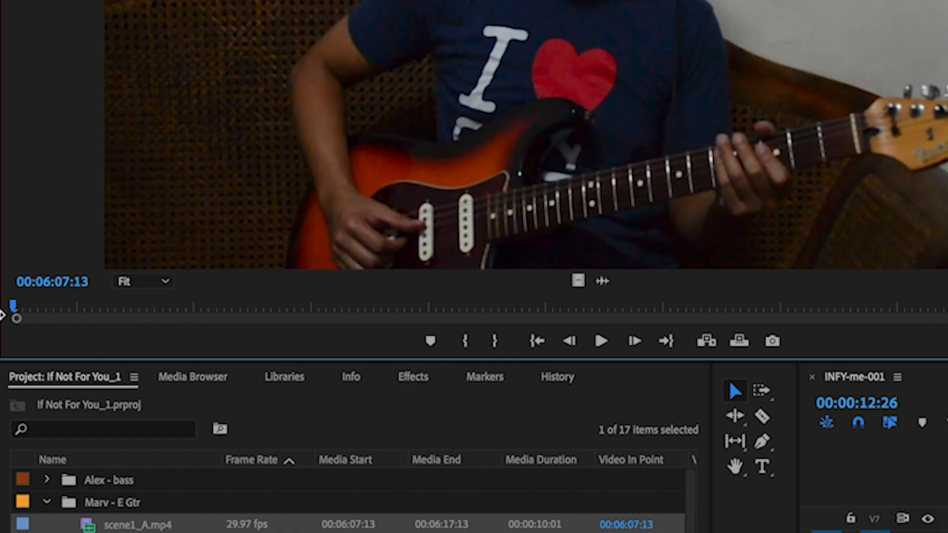
key(space)
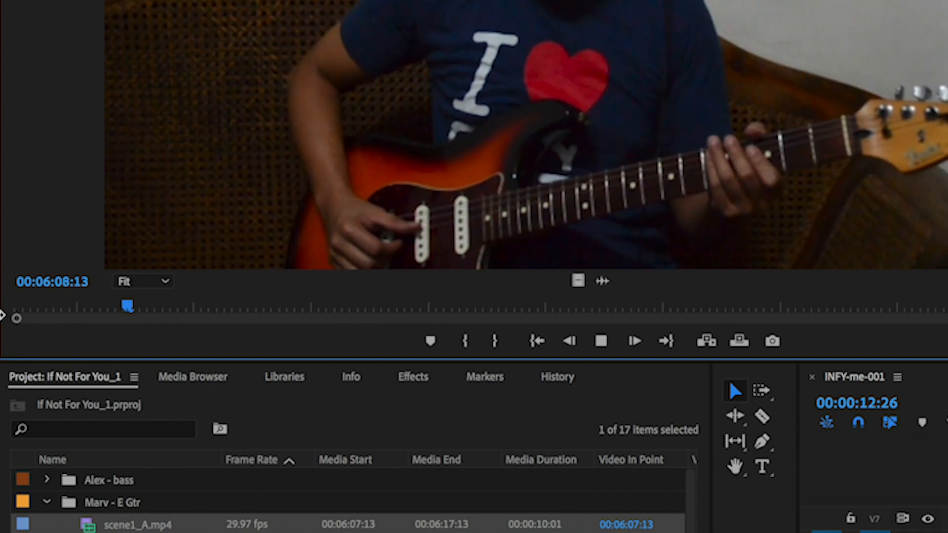
drag(49, 311, 1, 307)
key(space)
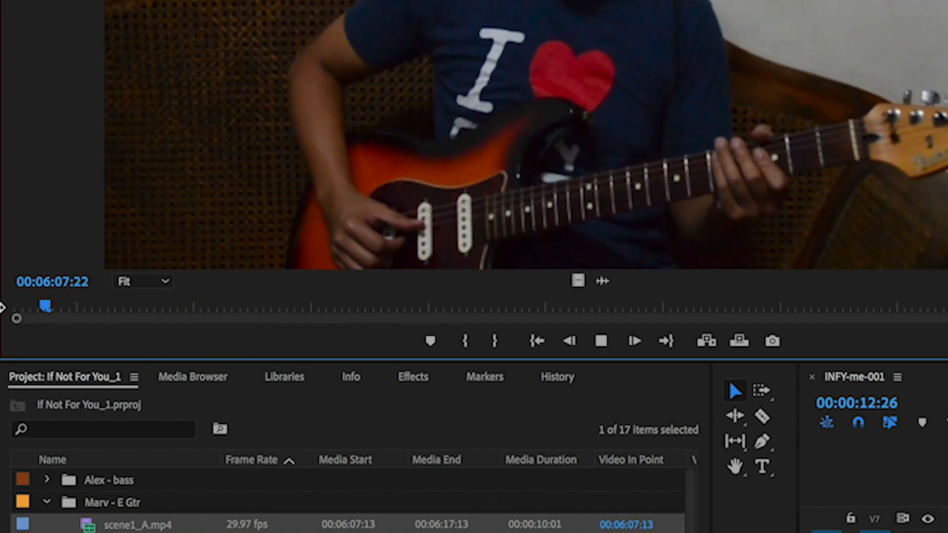
key(space)
Step: Replay the start of scene1_A.mp4, move to the note at 00:06:08:10 and mark the In point there
drag(107, 306, 2, 311)
key(space)
key(space)
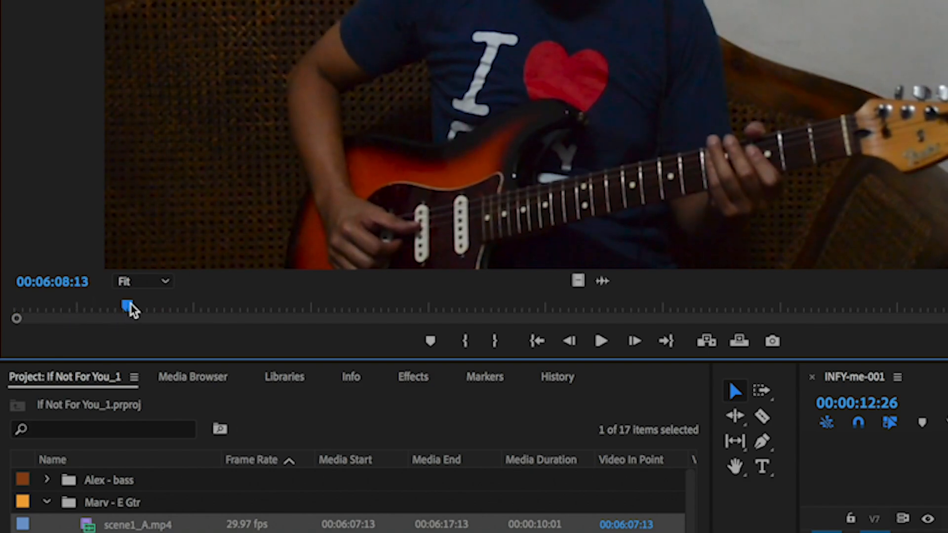
key(Left)
mouse_move(127, 307)
mouse_down()
mouse_move(102, 314)
mouse_move(121, 316)
mouse_up()
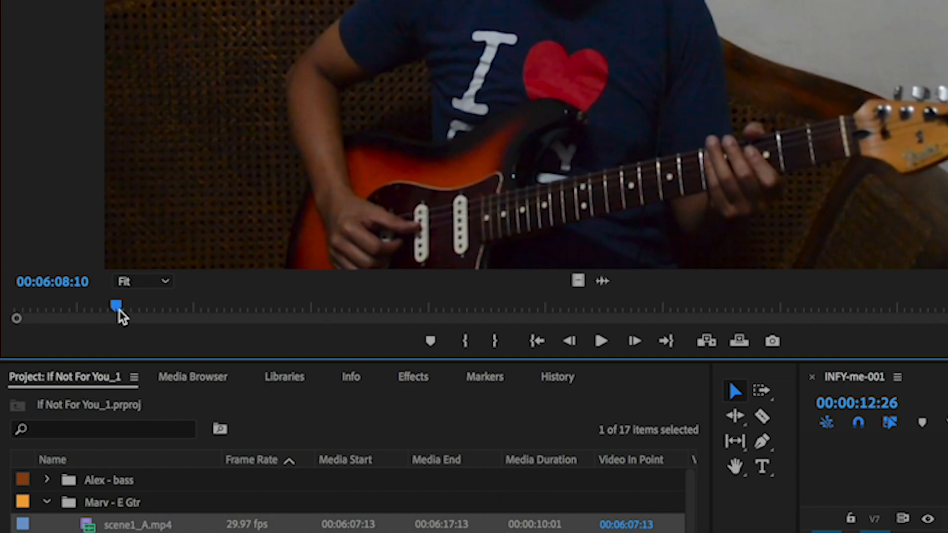
key(i)
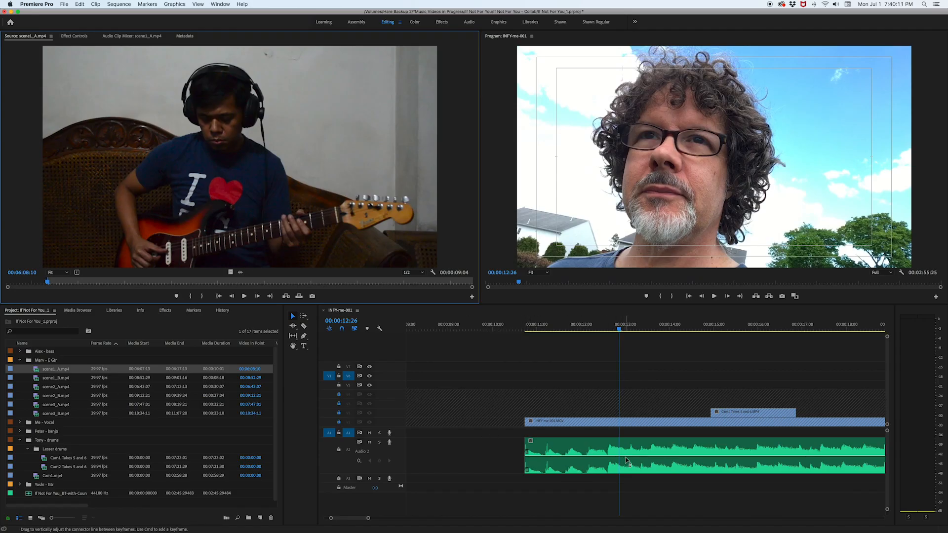
Step: Play the sequence in sections from about 00:00:32 to 00:01:02 to find the music matching the guitar clip
scroll(627, 461, down, 6)
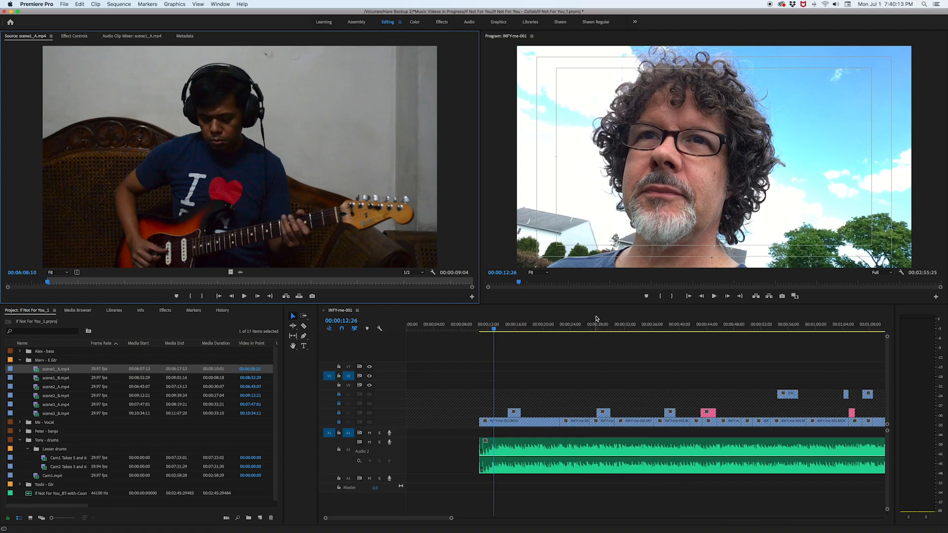
click(628, 328)
key(space)
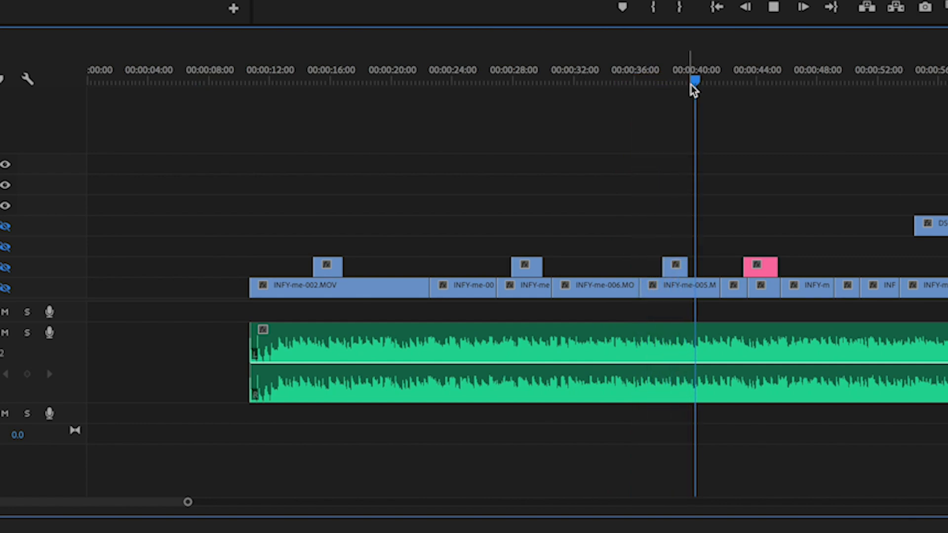
key(space)
scroll(697, 98, right, 4)
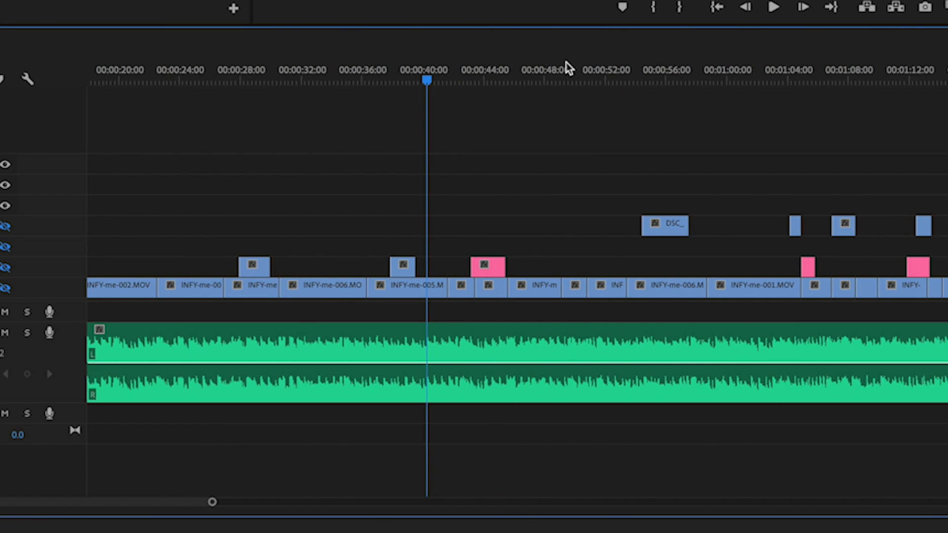
click(621, 74)
key(space)
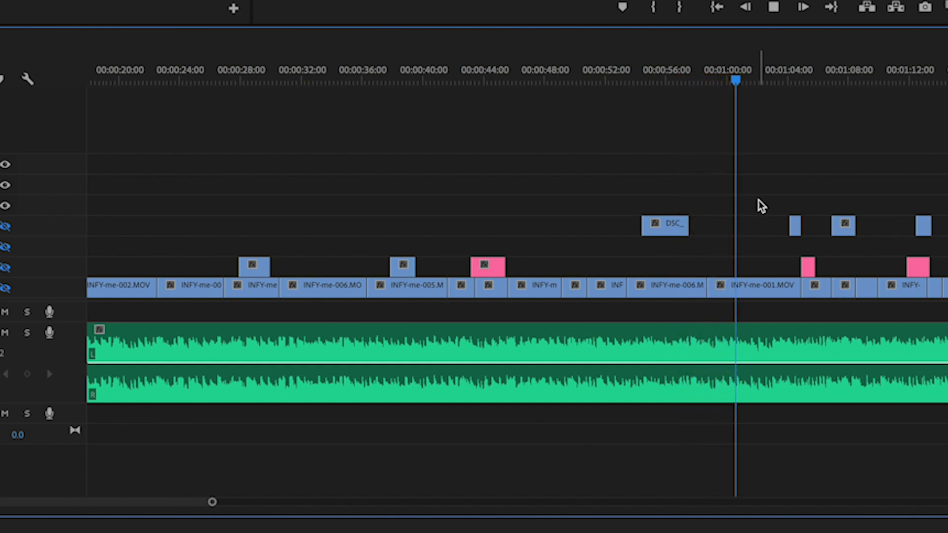
key(space)
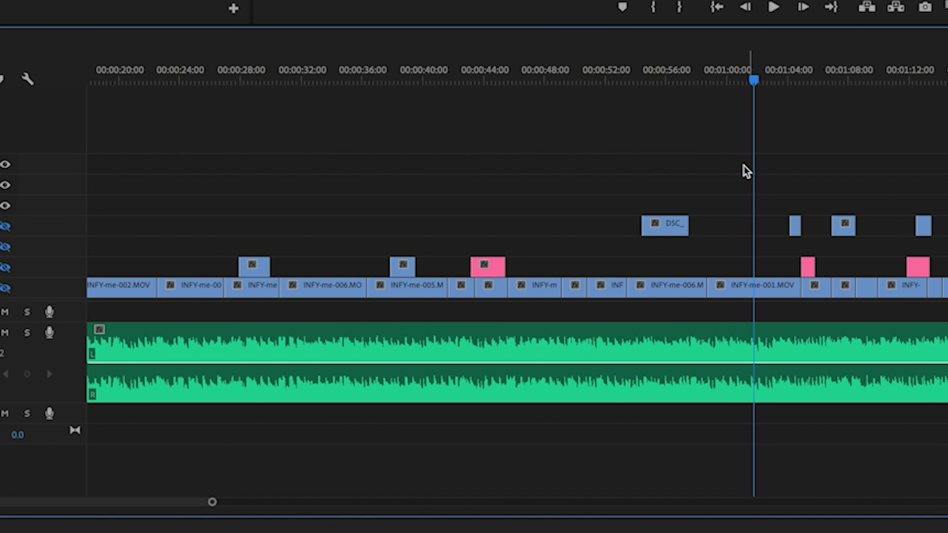
Step: Replay the sequence between about 00:00:55 and 00:01:03 to pin down the beat matching the guitar clip's first note
click(709, 79)
click(726, 79)
key(space)
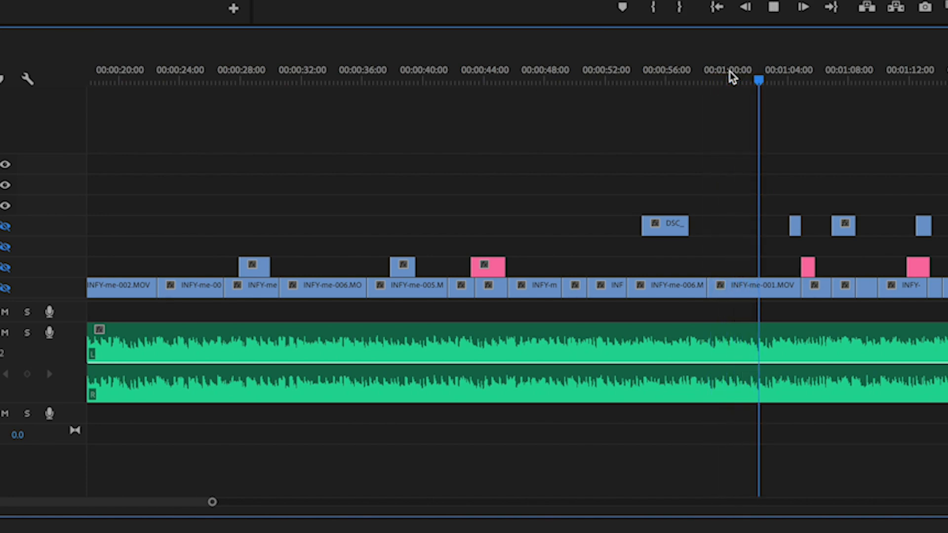
key(space)
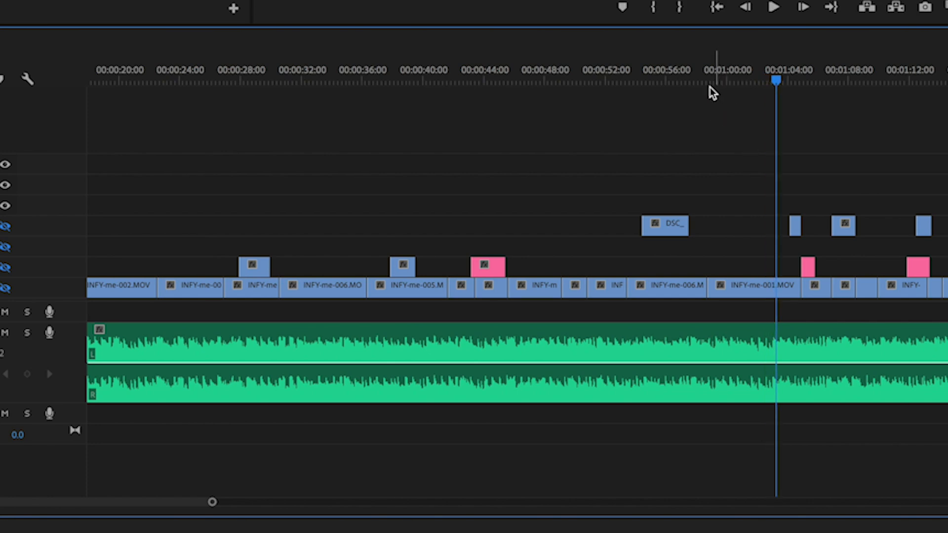
click(690, 82)
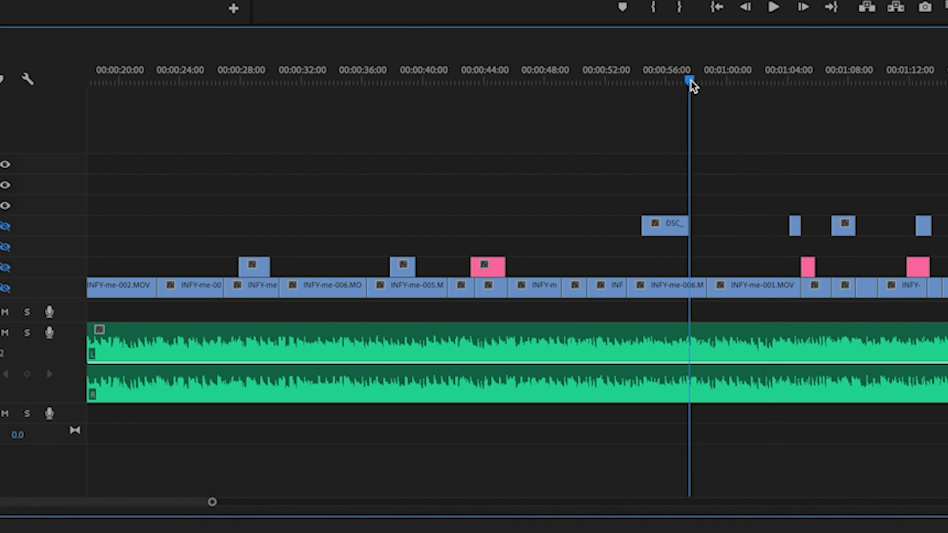
click(679, 82)
key(space)
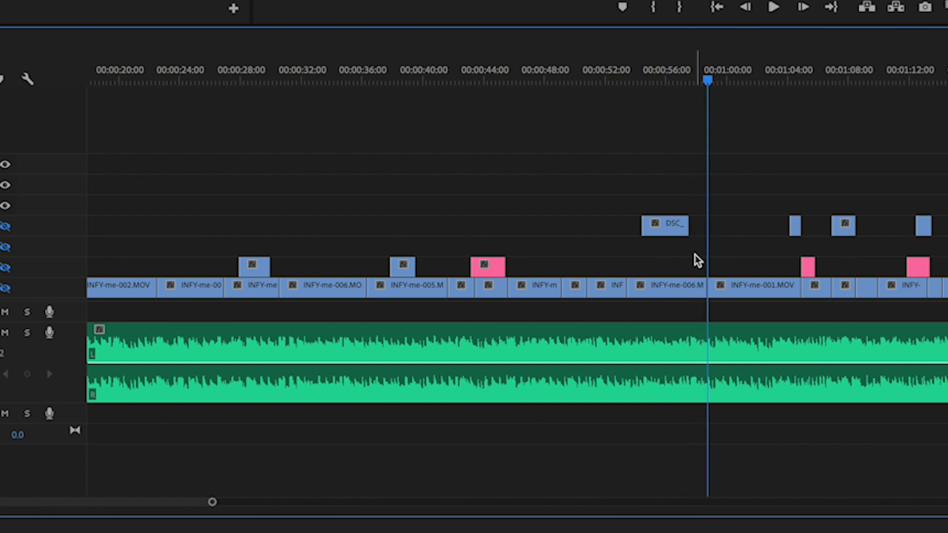
Step: Replay the passage around 00:00:58 and place the sequence playhead on the matching waveform peak at 00:00:58:23
scroll(697, 261, up, 8)
scroll(698, 260, up, 5)
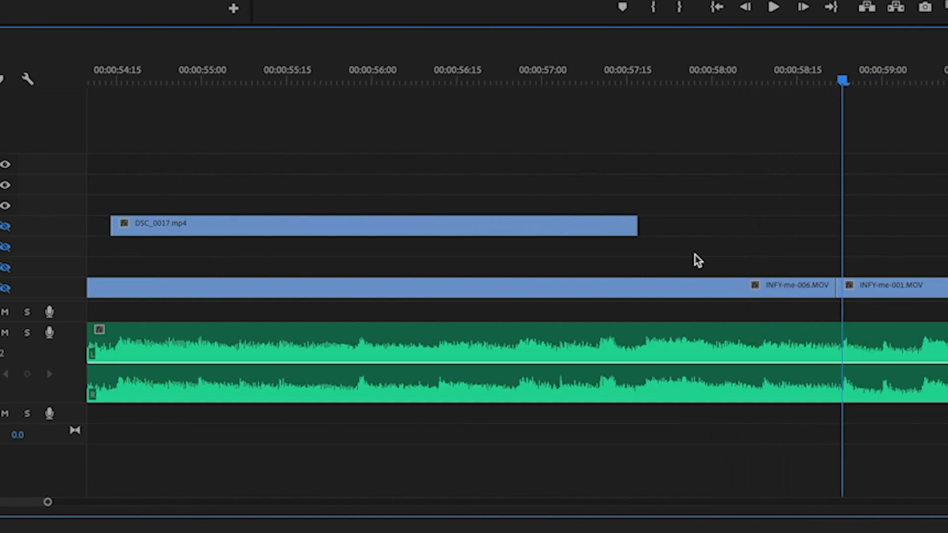
scroll(756, 251, down, 2)
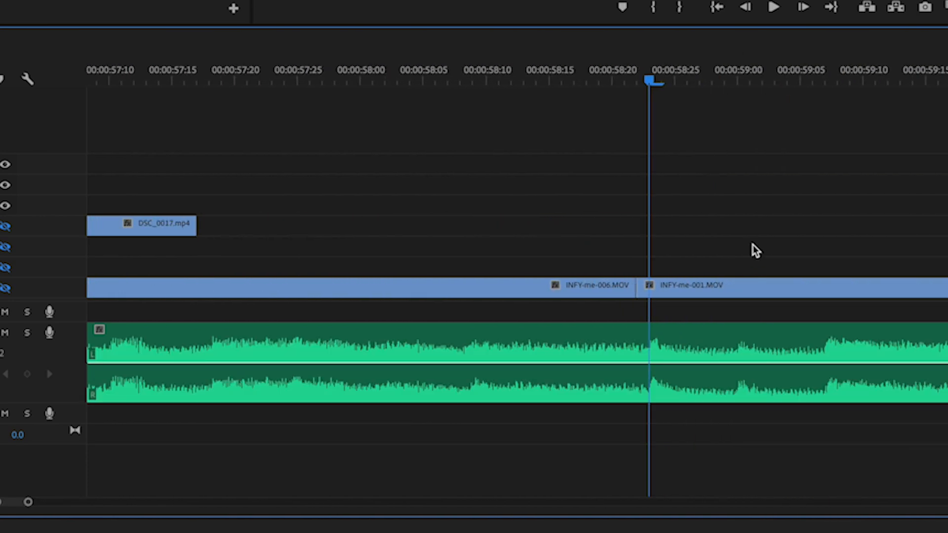
click(334, 81)
key(space)
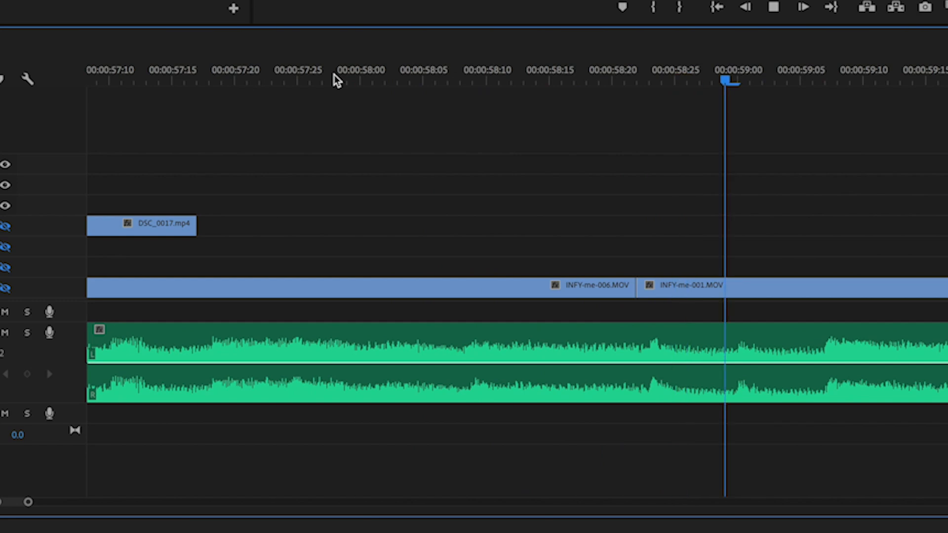
key(space)
mouse_move(636, 75)
mouse_down()
mouse_move(663, 74)
mouse_move(654, 73)
mouse_up()
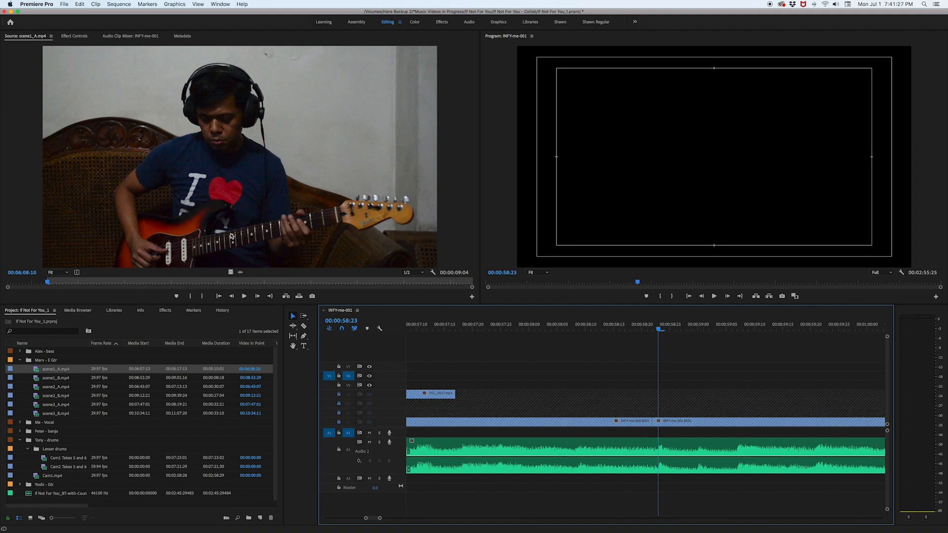
Step: Place the marked scene1_A.mp4 clip on a new top video track at 00:00:58:23 and play its opening
drag(231, 236, 661, 349)
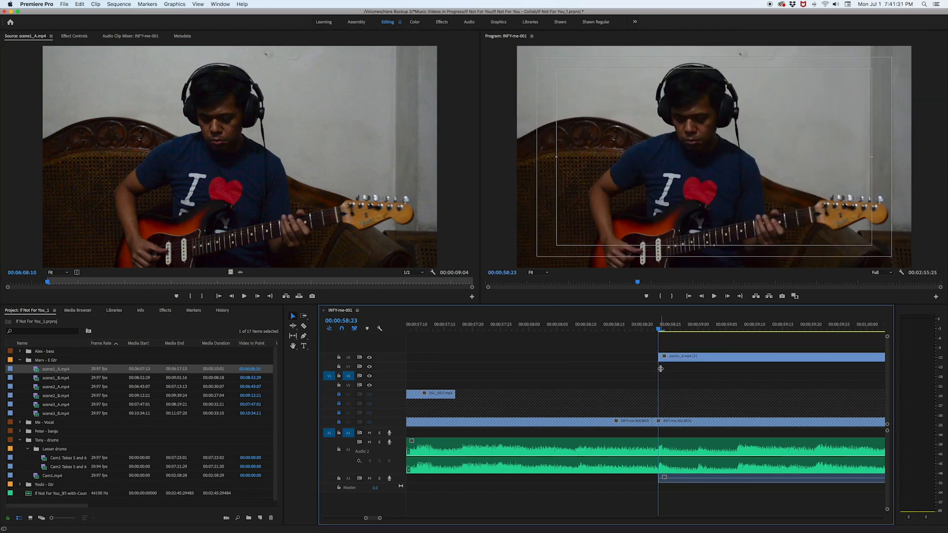
key(space)
key(space)
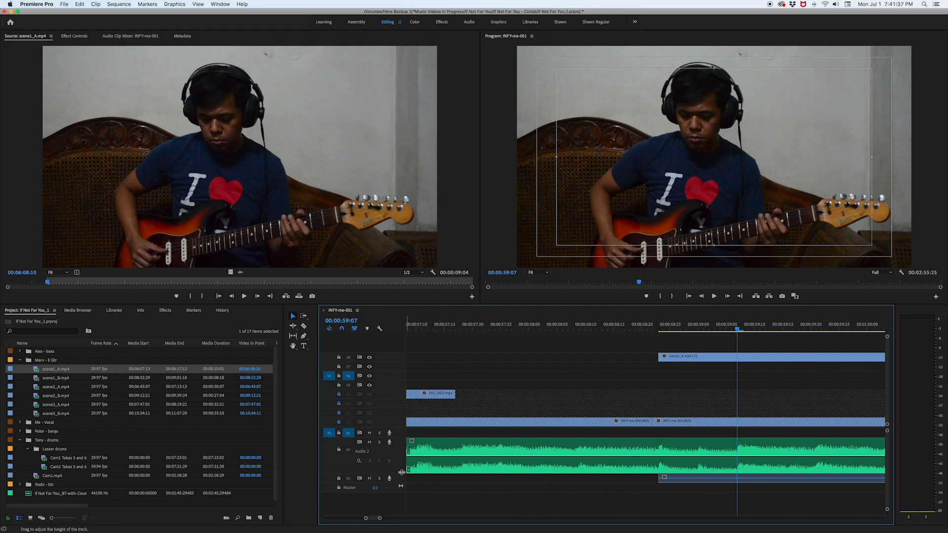
Step: Enlarge the Audio 3 track to show the guitar waveform and extend the guitar clip's start back to 00:00:58:10
drag(400, 474, 401, 467)
drag(400, 428, 400, 395)
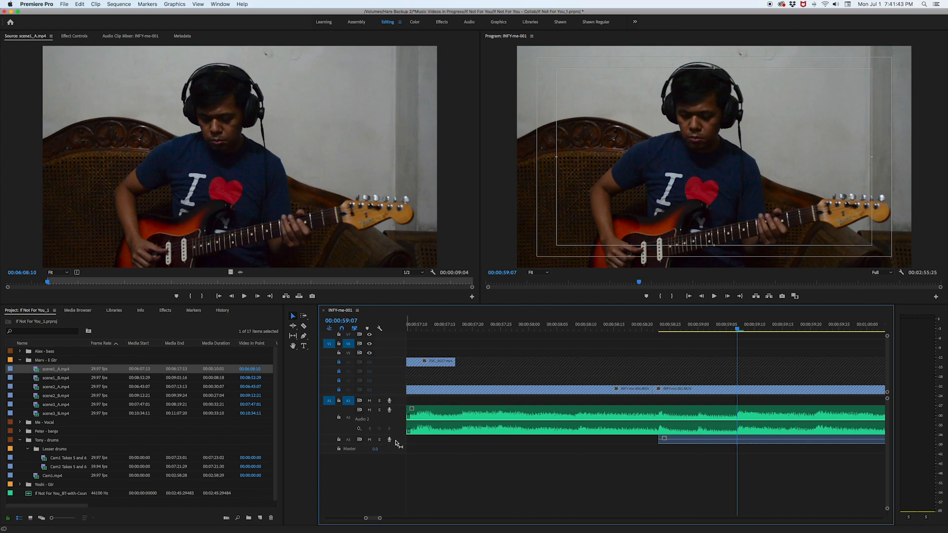
drag(397, 446, 397, 481)
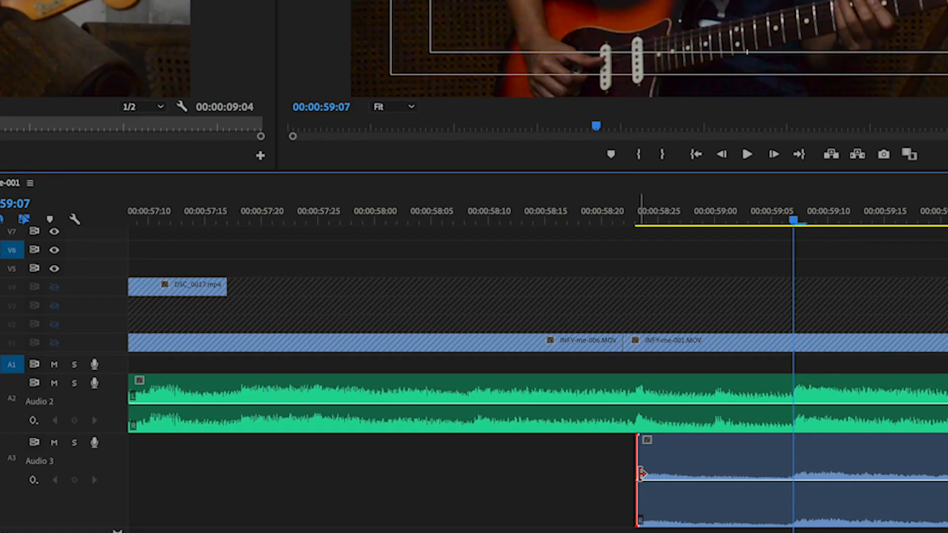
drag(660, 454, 587, 456)
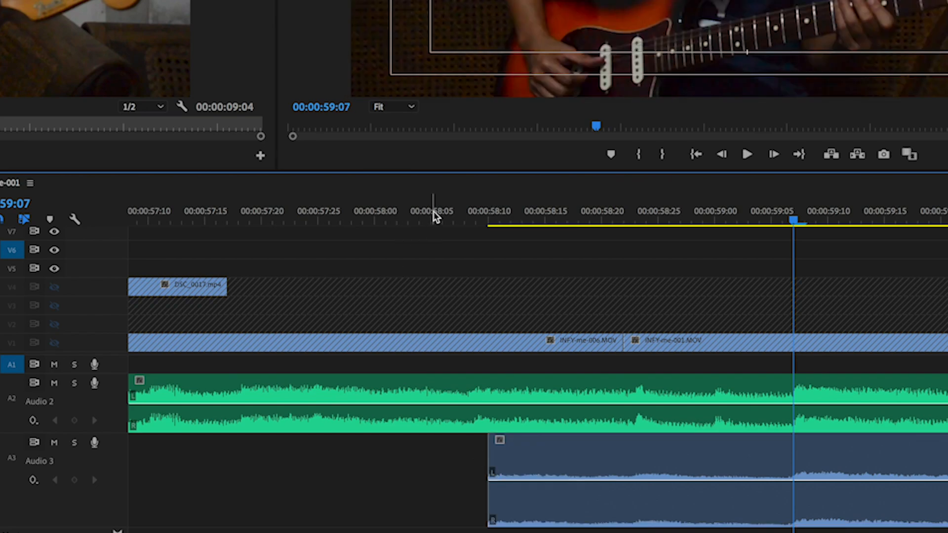
Step: Solo Audio 3 and raise the guitar clip's audio gain by 10 dB
click(75, 444)
click(543, 450)
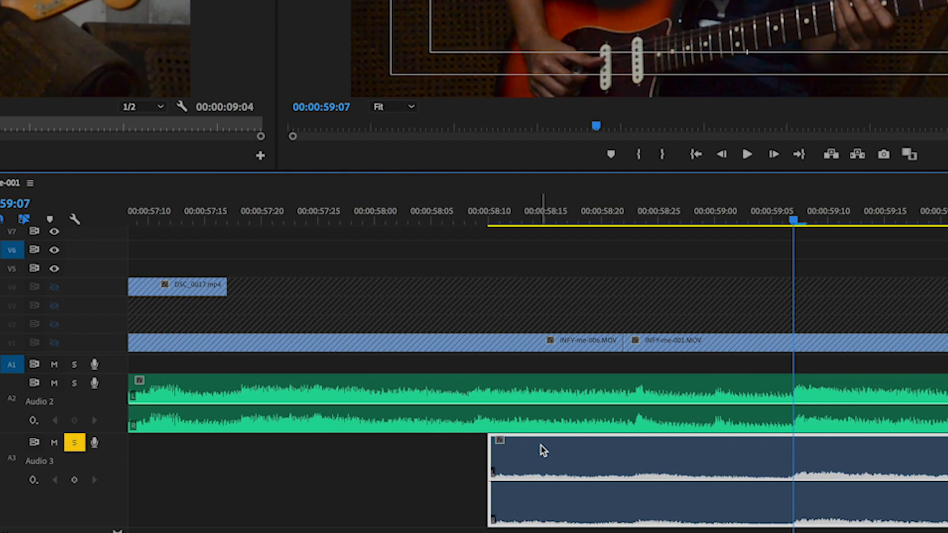
right_click(543, 450)
click(653, 343)
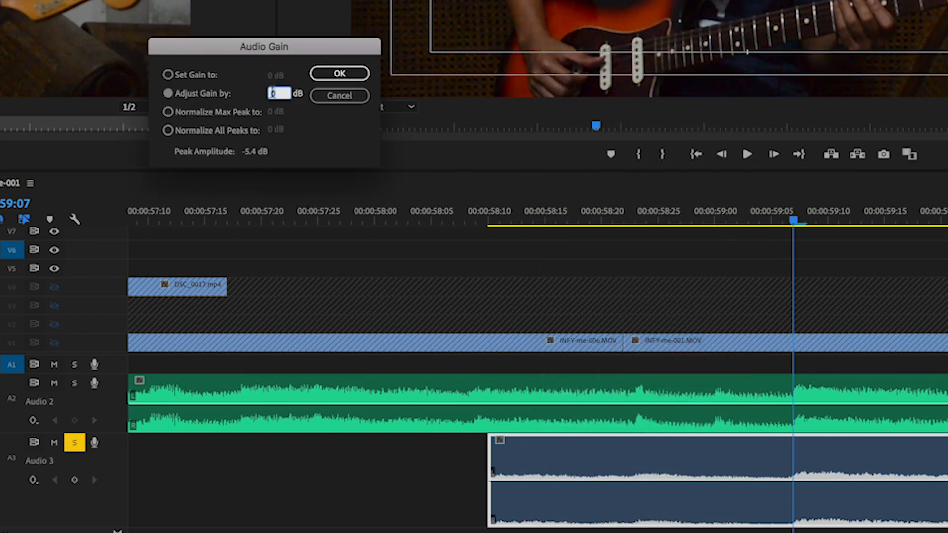
text(10)
key(Return)
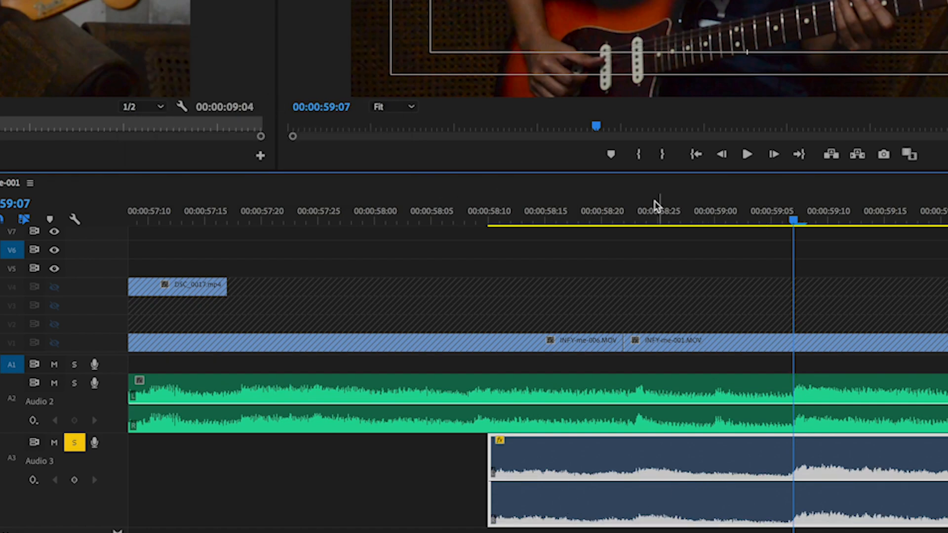
Step: Listen to the soloed guitar audio, extending the clip's start back to 00:00:57:26 to hear more of the lead-in
click(580, 202)
key(space)
key(space)
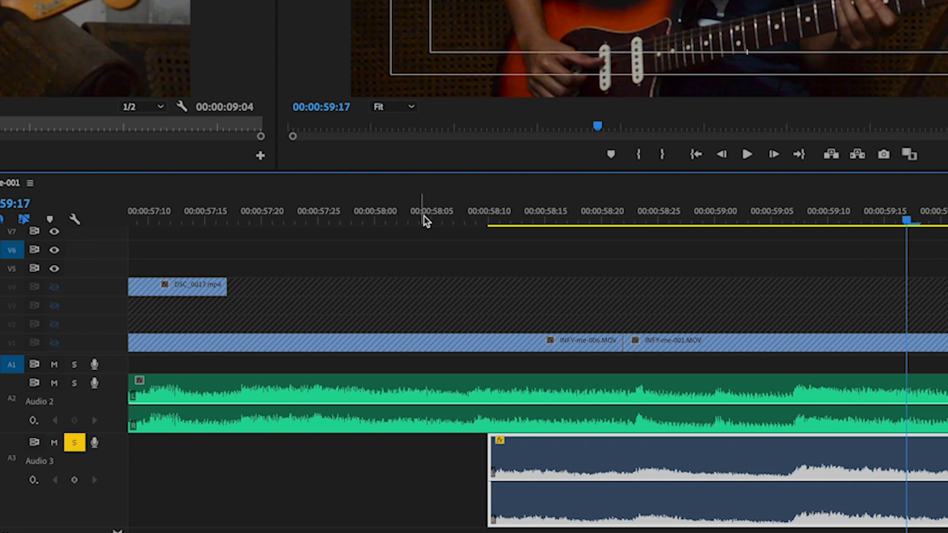
drag(491, 455, 238, 460)
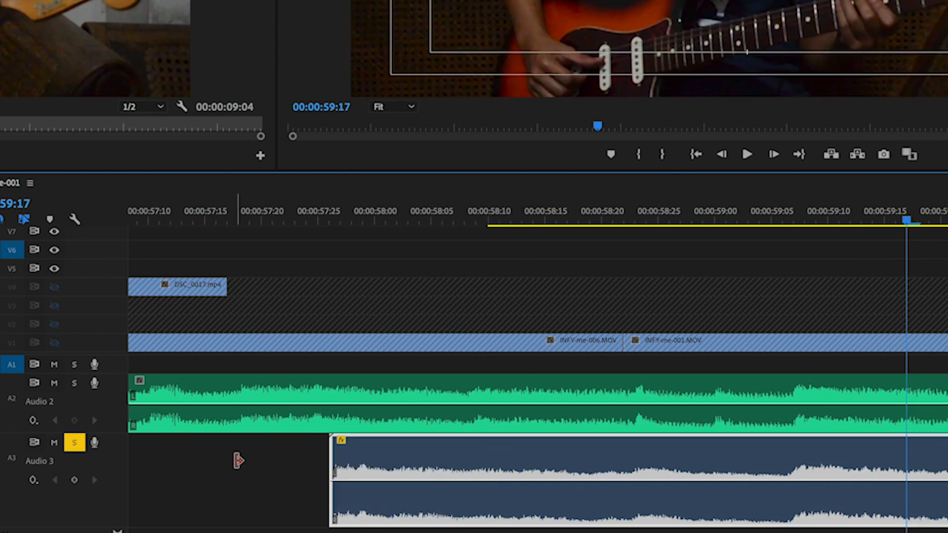
click(319, 212)
key(space)
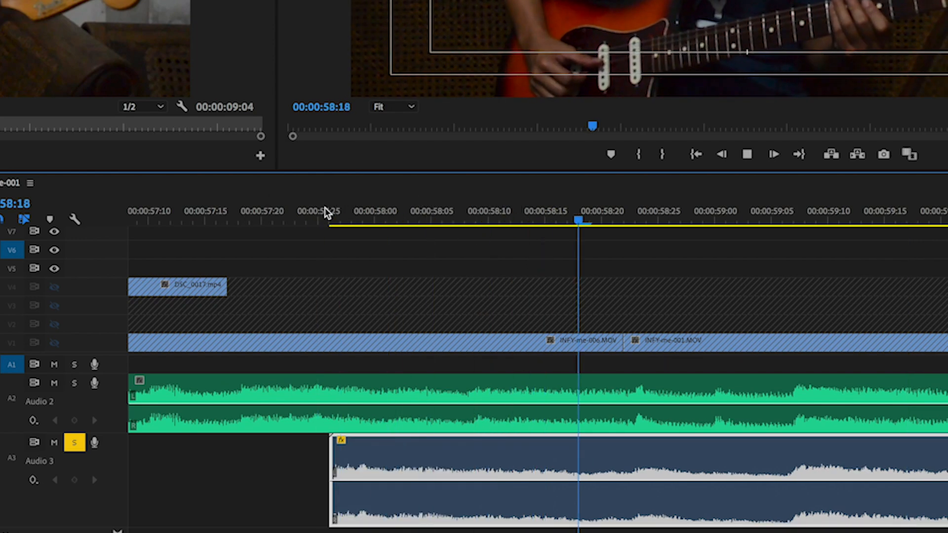
key(space)
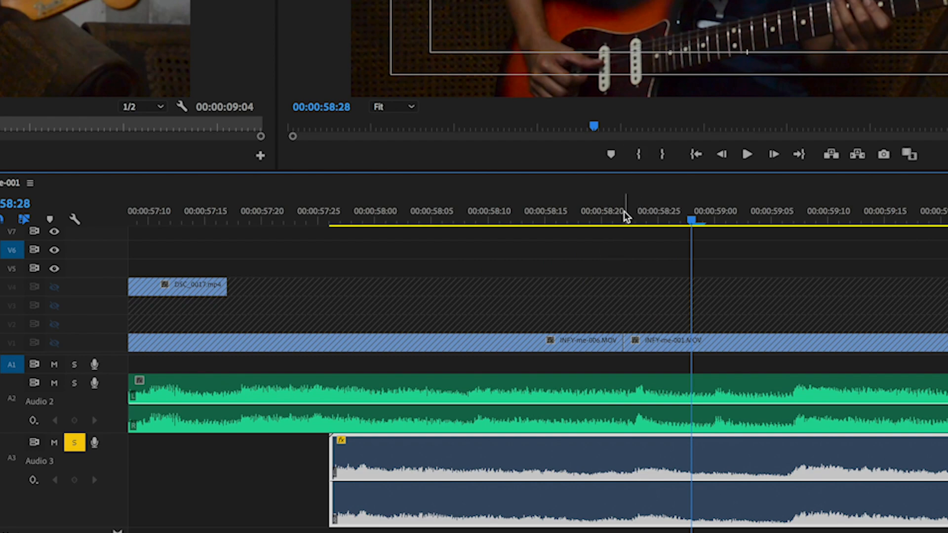
Step: Trim the guitar clip's start to the playhead at 00:00:58:23 and shift the clip to start at 00:00:59:01
drag(624, 216, 635, 216)
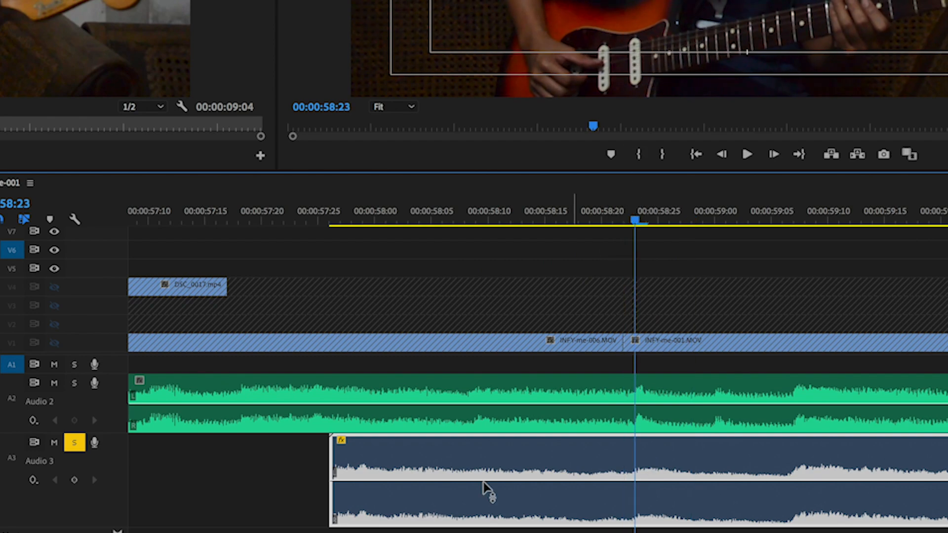
drag(332, 499, 635, 499)
click(790, 462)
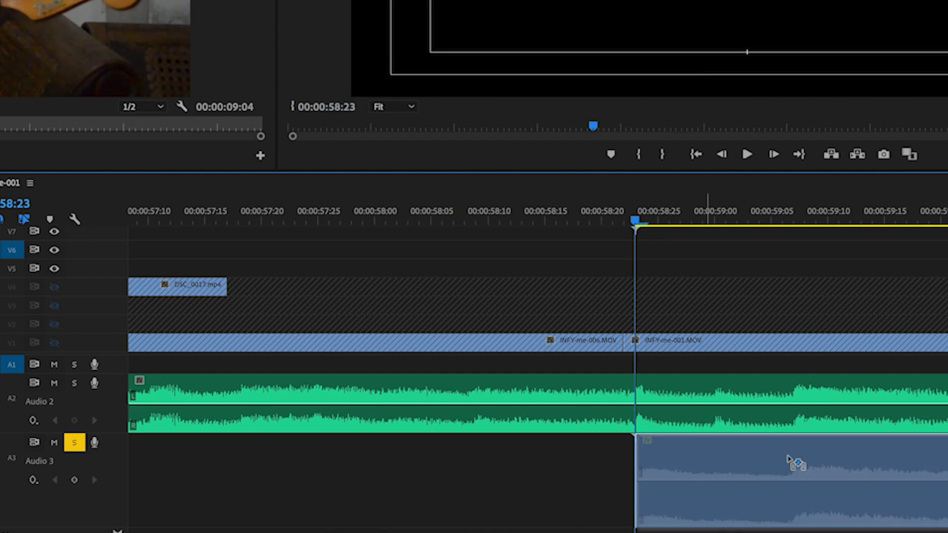
drag(788, 460, 795, 456)
Step: Play the shifted guitar audio, switch the solo to the backing track on Audio 2 and locate its beat at 00:00:58:23
click(574, 214)
key(space)
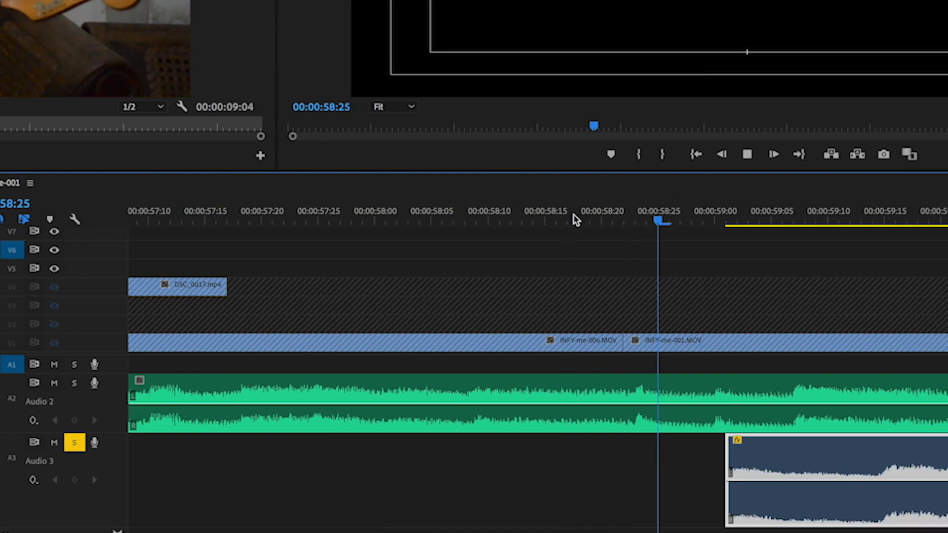
key(space)
click(74, 443)
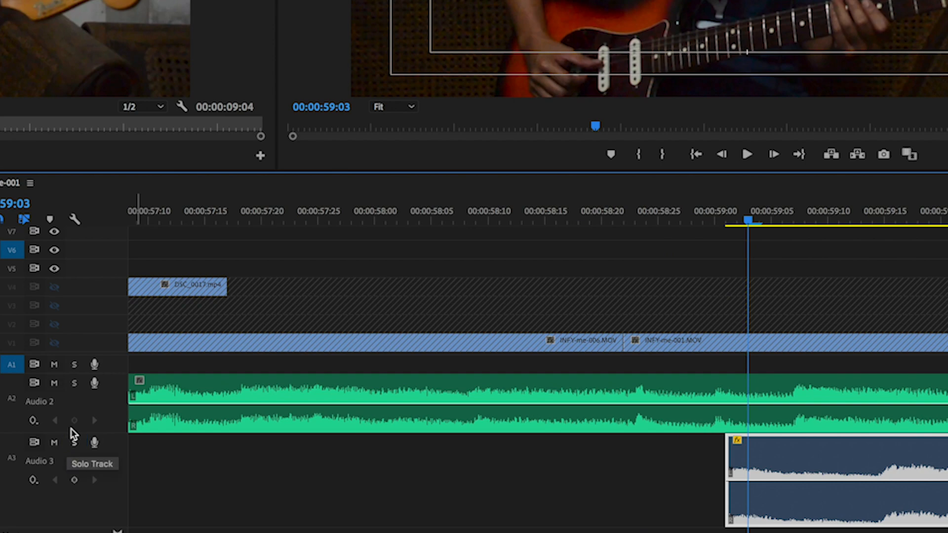
click(74, 383)
click(498, 203)
key(space)
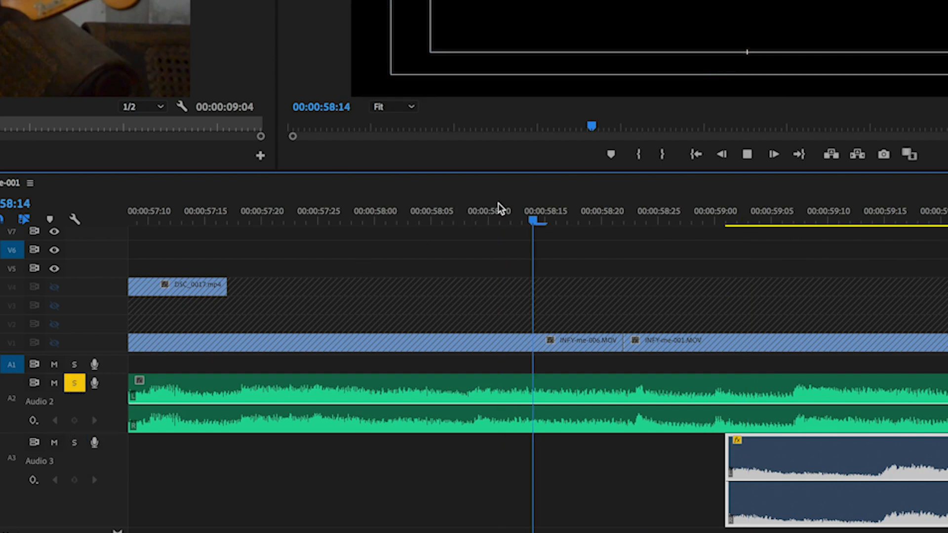
drag(615, 216, 636, 217)
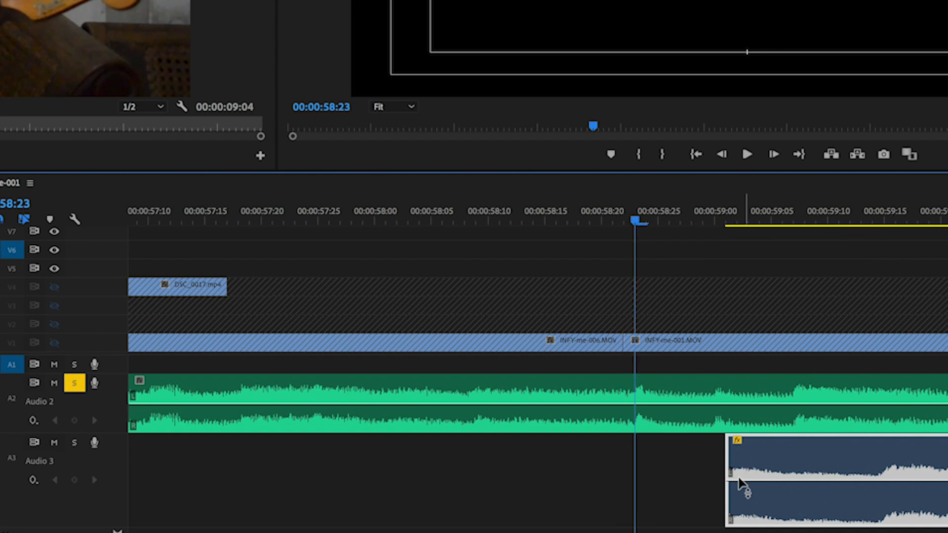
Step: Realign the guitar clip with the backing track, starting it at 00:00:58:10, and play both tracks together without solo
drag(745, 469, 489, 471)
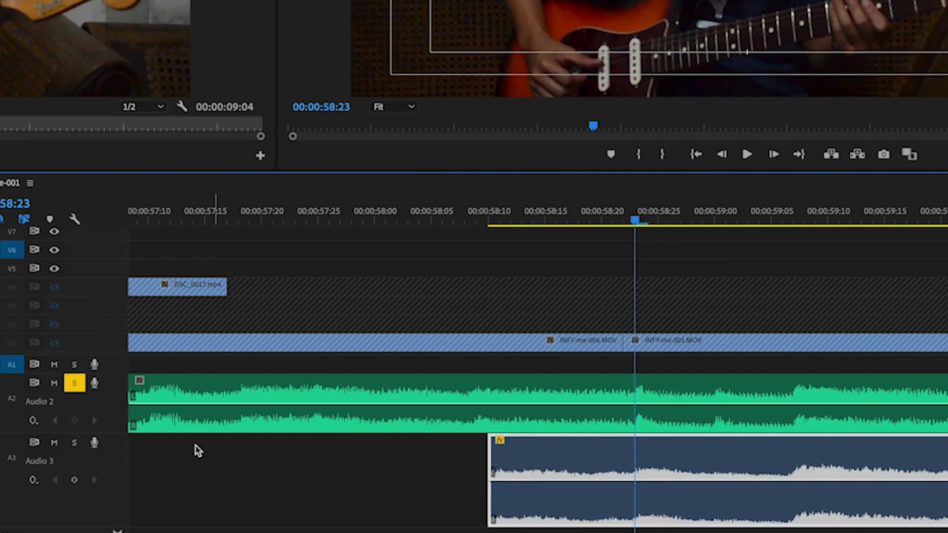
click(75, 387)
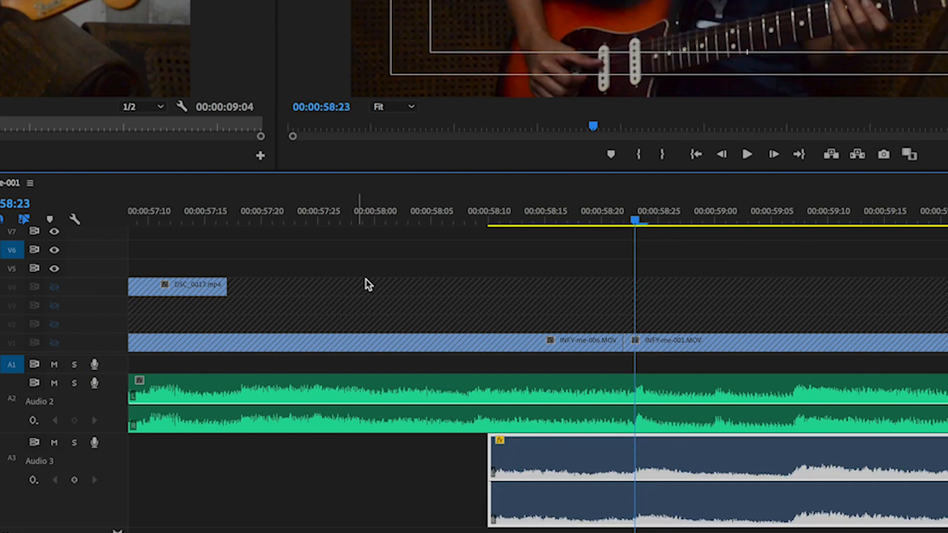
click(342, 212)
key(space)
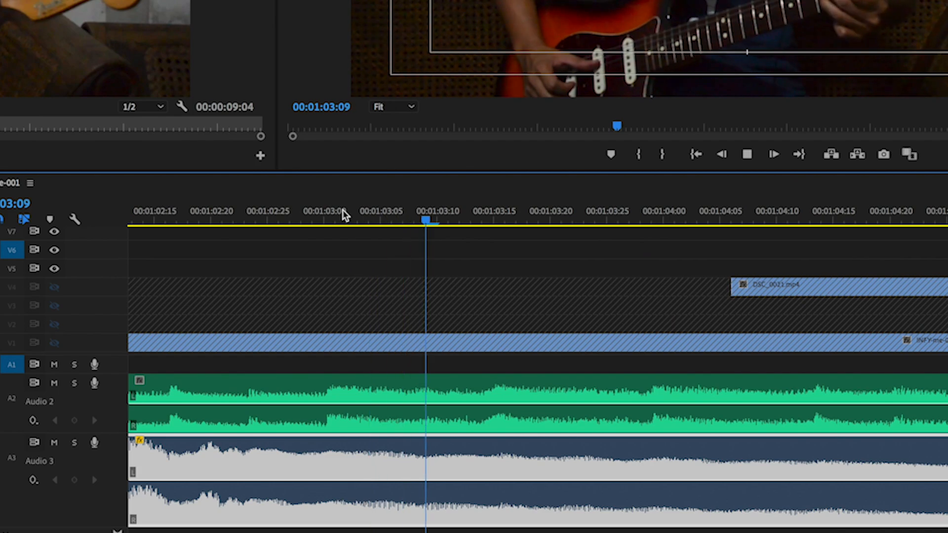
key(space)
Step: Lower the guitar clip's audio gain back to its original level
right_click(346, 449)
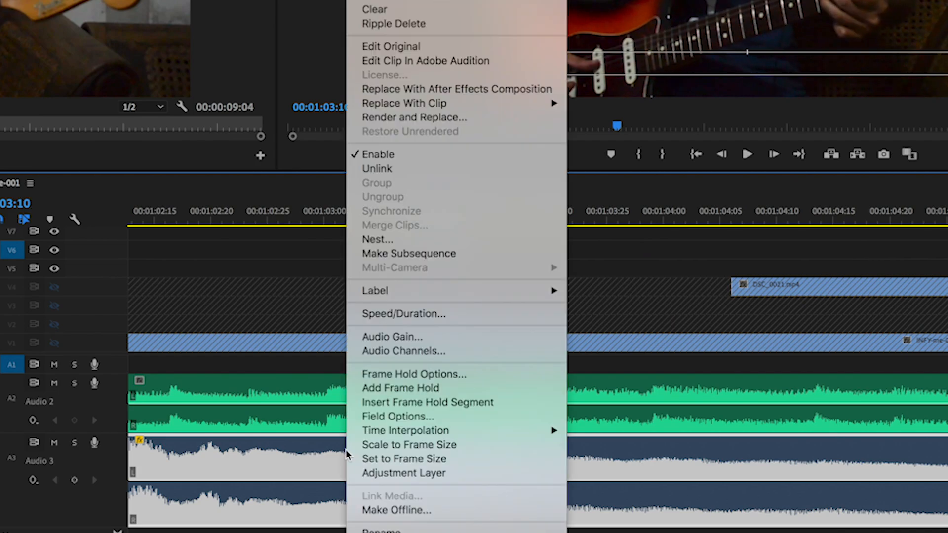
click(434, 338)
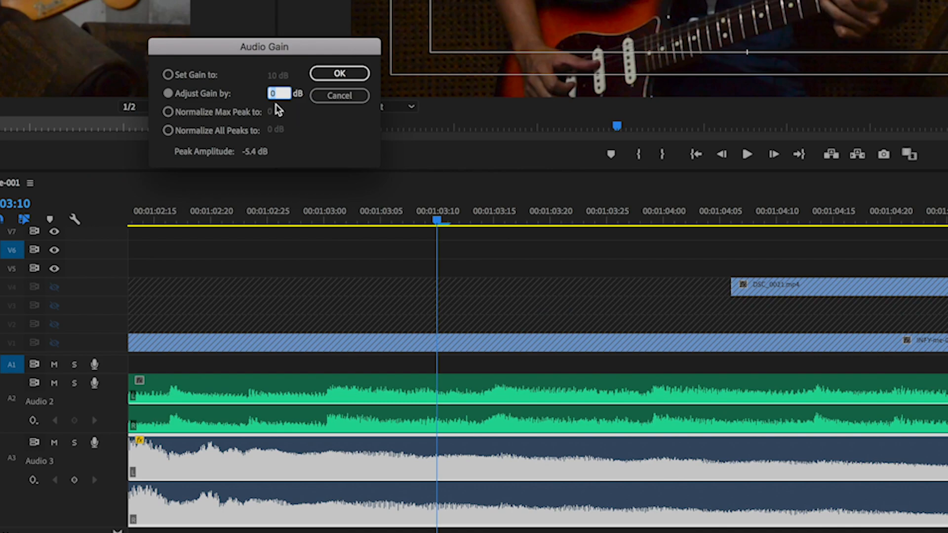
text(-1)
key(Return)
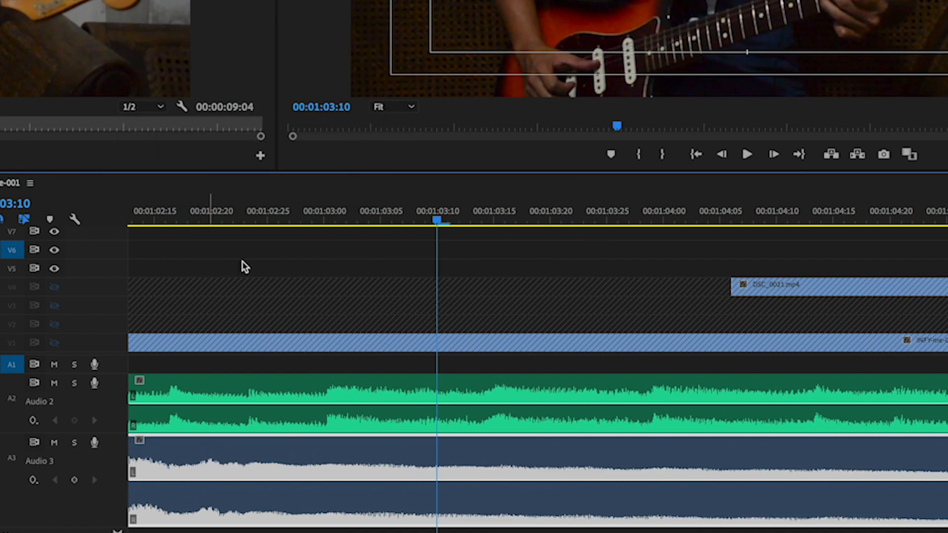
Step: Compare the guitar and backing track waveforms along the whole guitar clip and extend the clip's start further back
scroll(371, 306, up, 2)
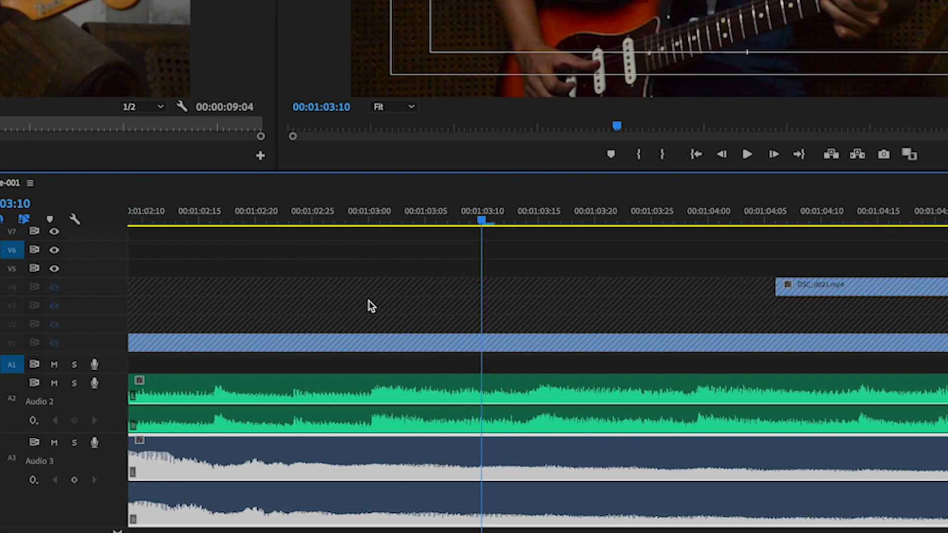
scroll(371, 306, down, 5)
click(164, 216)
key(space)
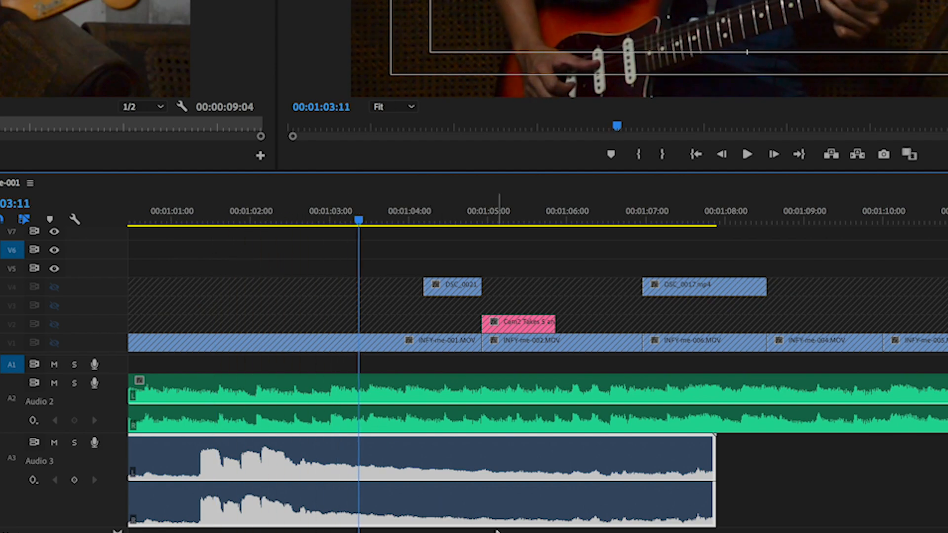
scroll(479, 516, down, 3)
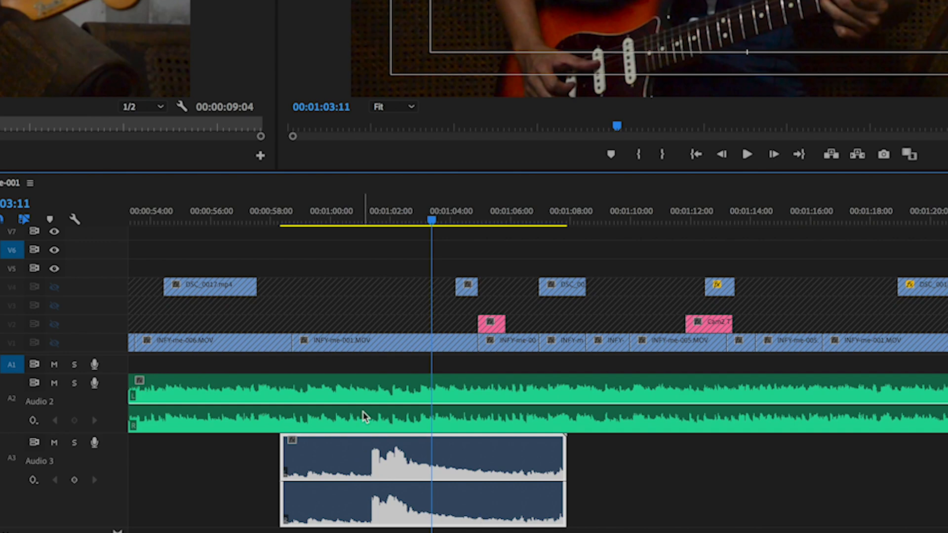
scroll(364, 417, up, 8)
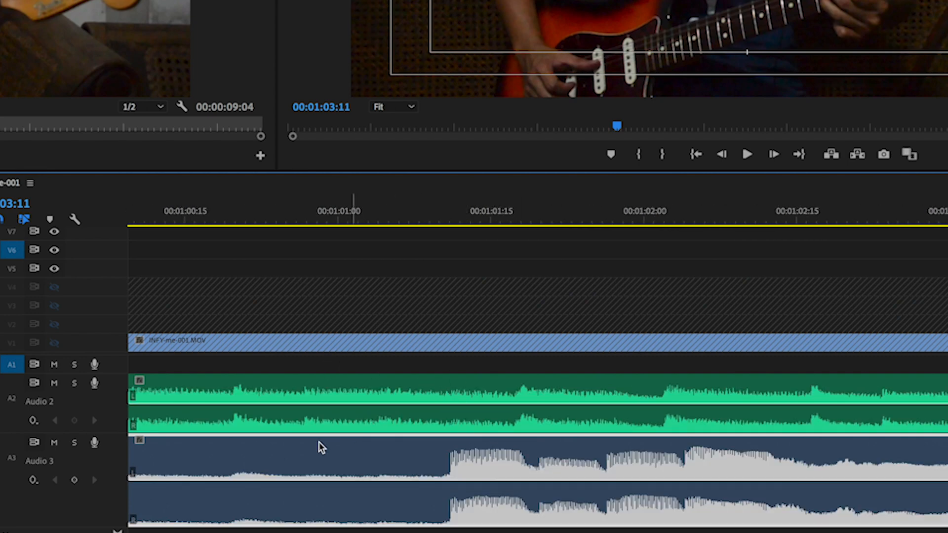
scroll(322, 447, down, 10)
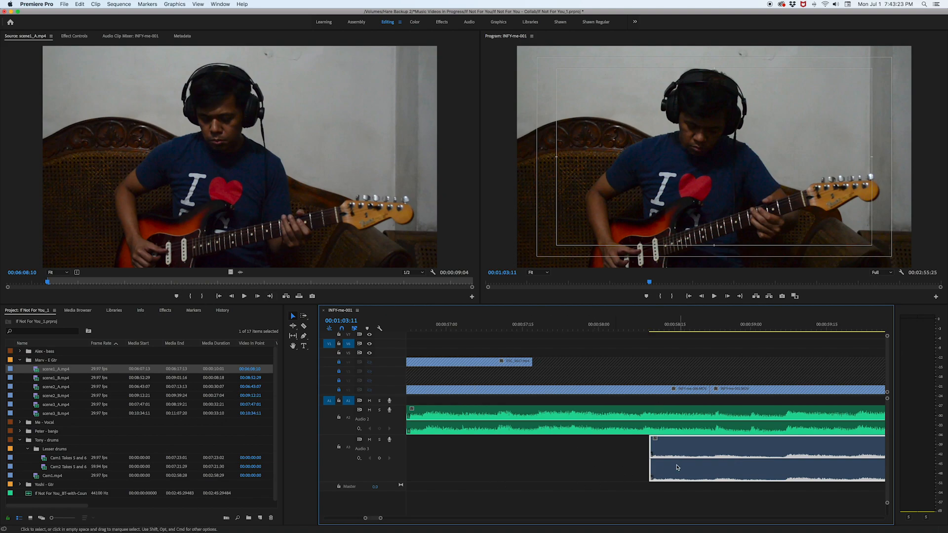
drag(652, 464, 578, 464)
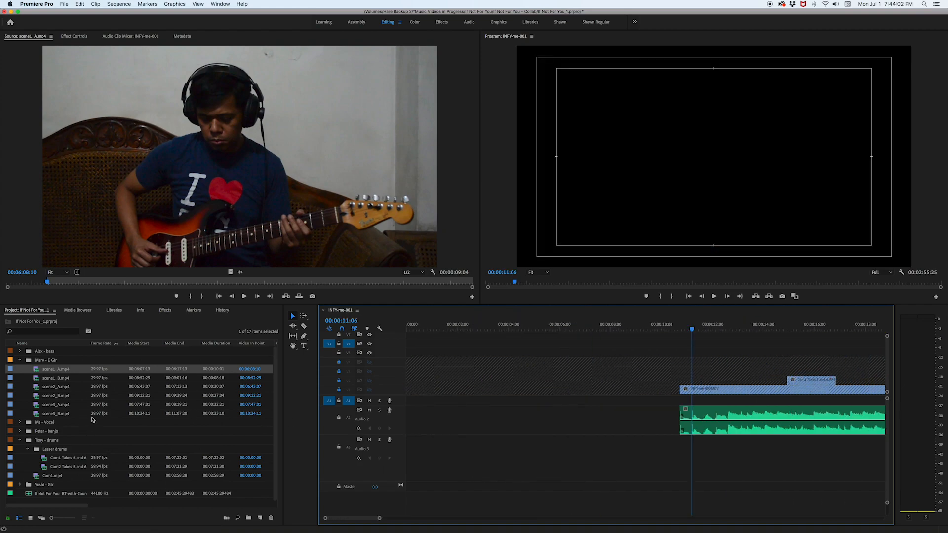
Step: Collapse the electric guitar bin, open the If Not For You Studio clip from the banjo bin and play it from the start
click(21, 361)
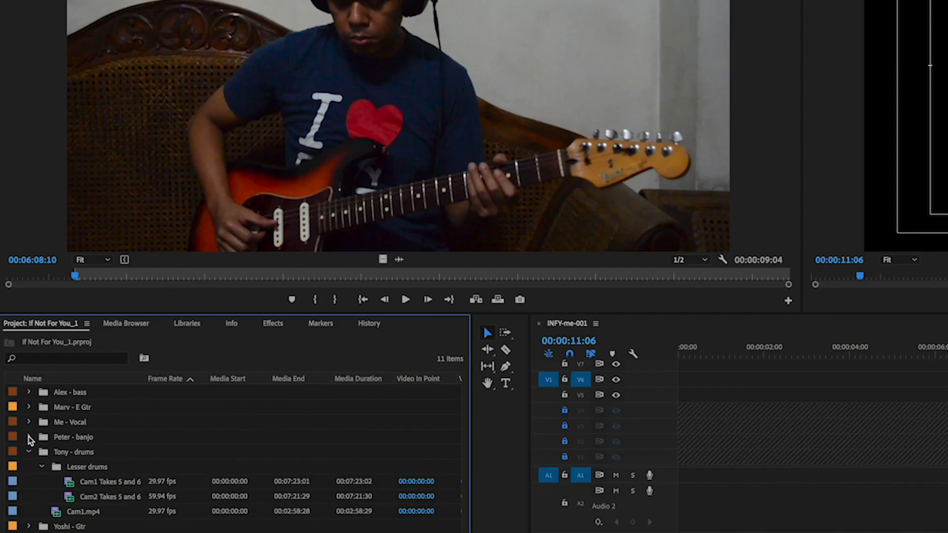
click(21, 378)
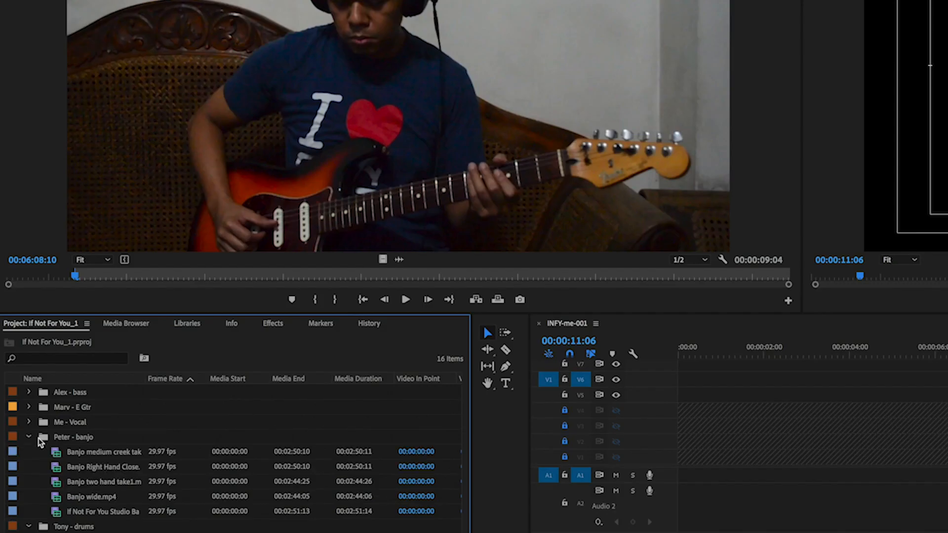
click(59, 515)
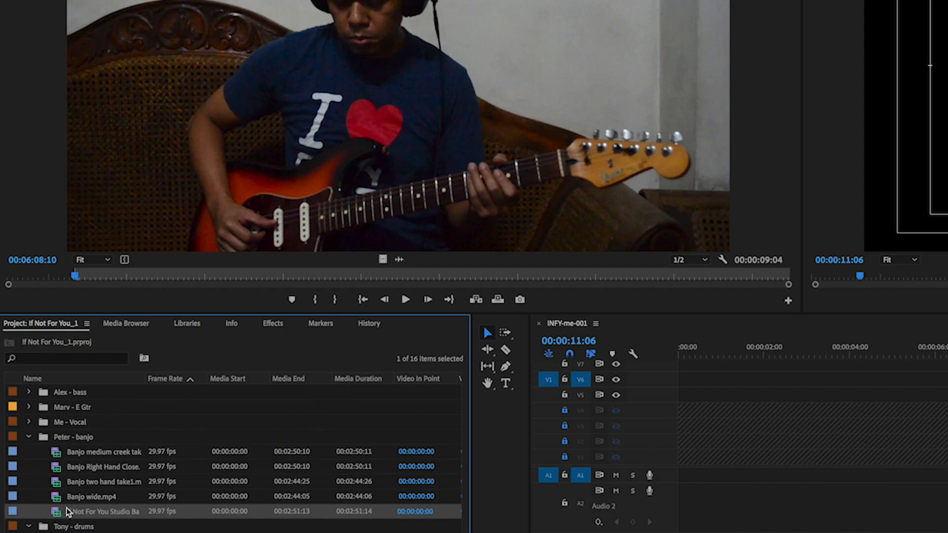
double_click(57, 518)
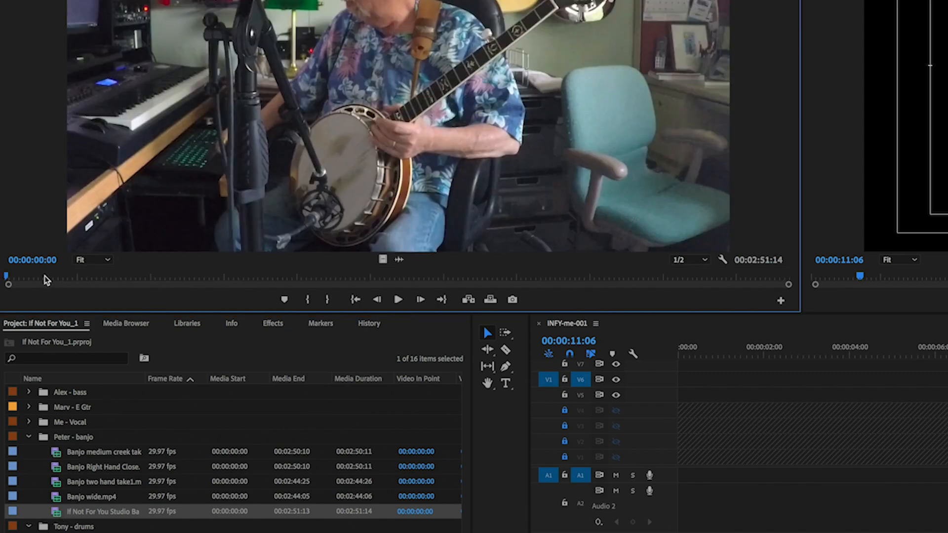
drag(64, 280, 1, 304)
key(space)
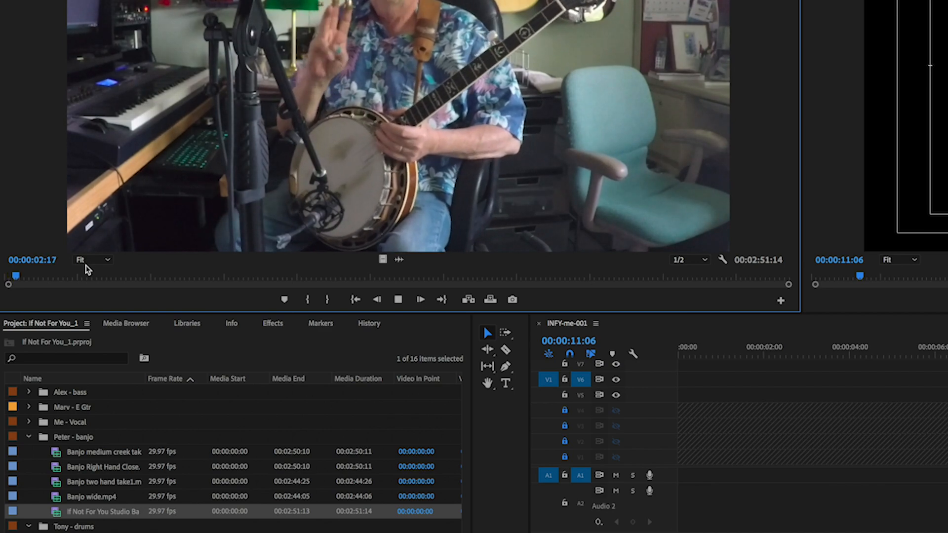
Step: Stop the banjo clip's playback and mark its in point at 00:00:00:00 and its out point at 00:00:08:21
key(space)
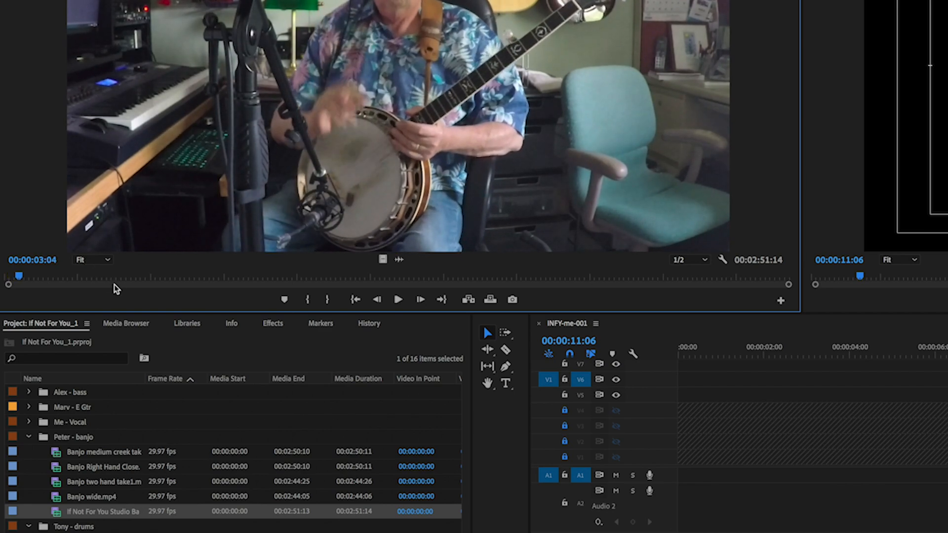
click(39, 278)
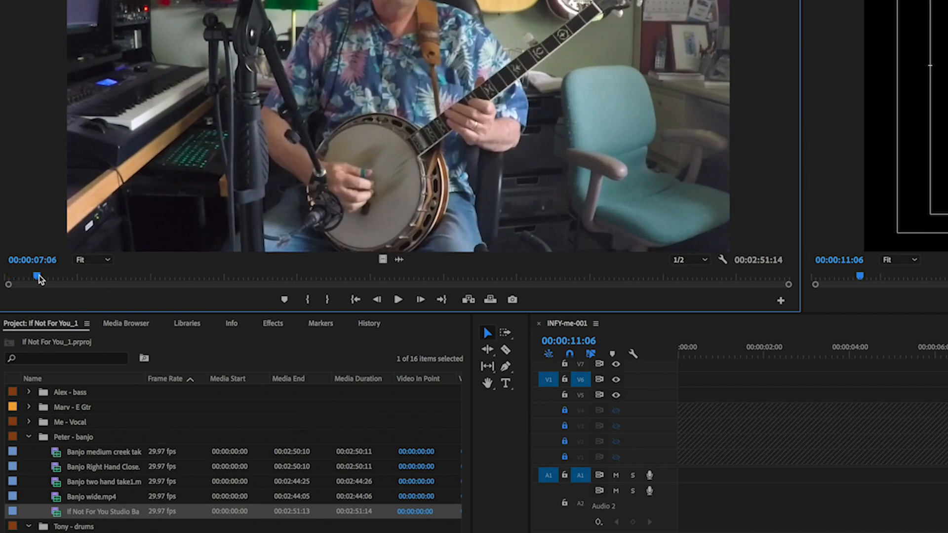
key(i)
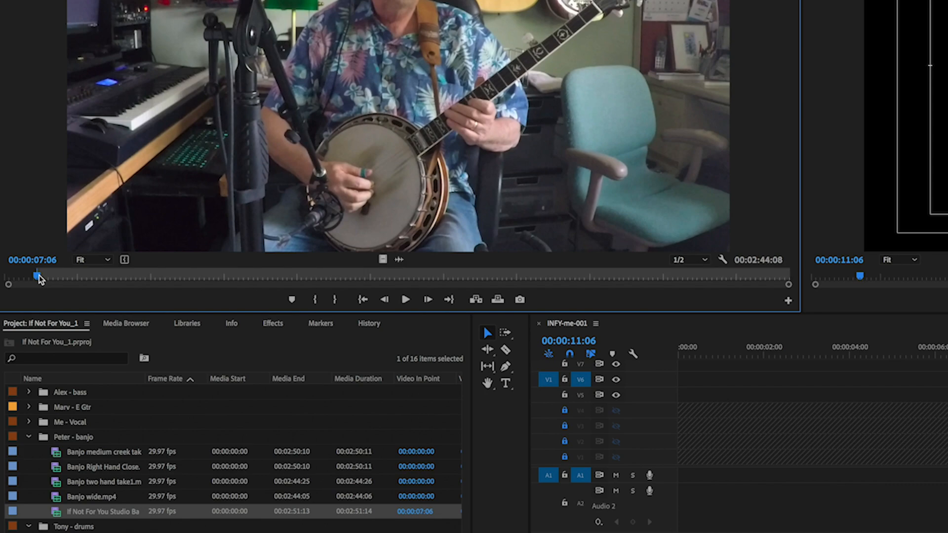
key(o)
drag(39, 277, 5, 278)
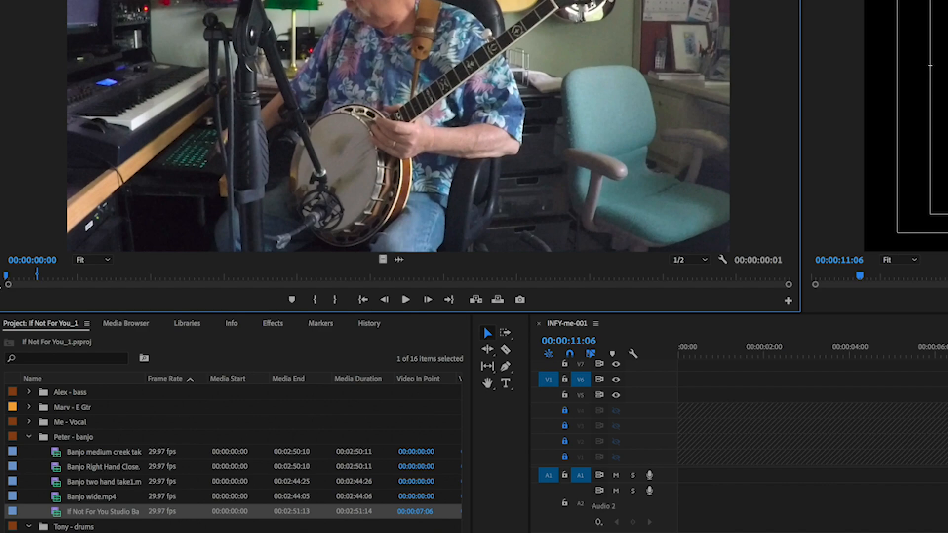
key(i)
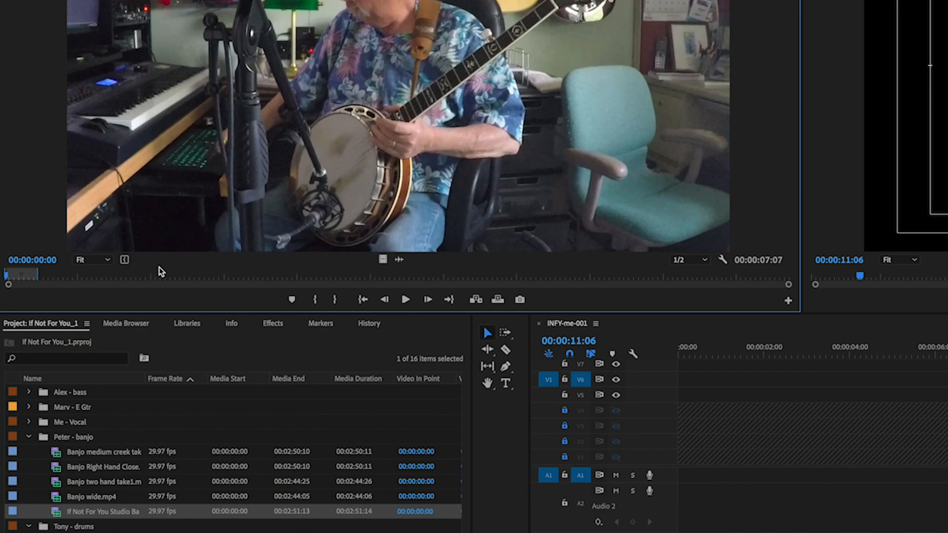
click(45, 278)
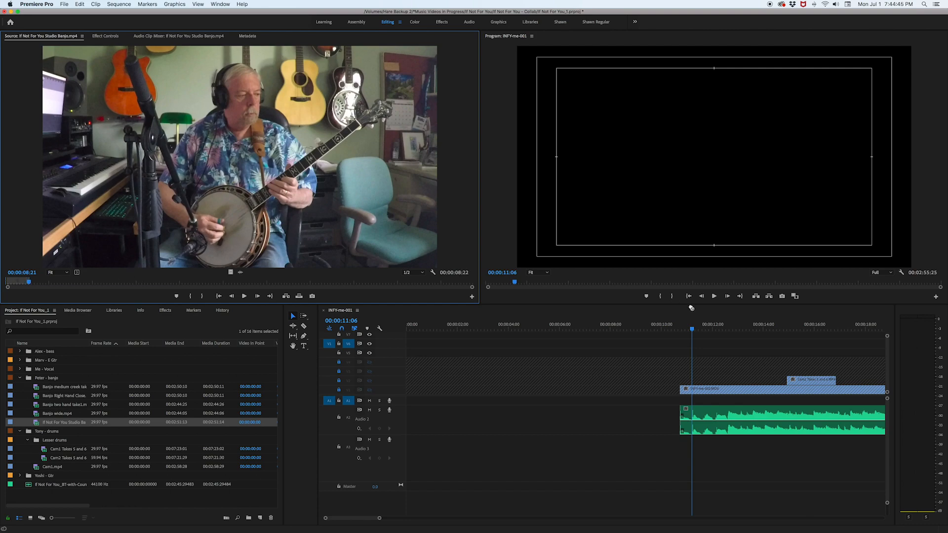
Step: Place the marked banjo clip on V5 and A1, starting about a second before the backing track, and enlarge the Audio 1 track
drag(690, 330, 662, 355)
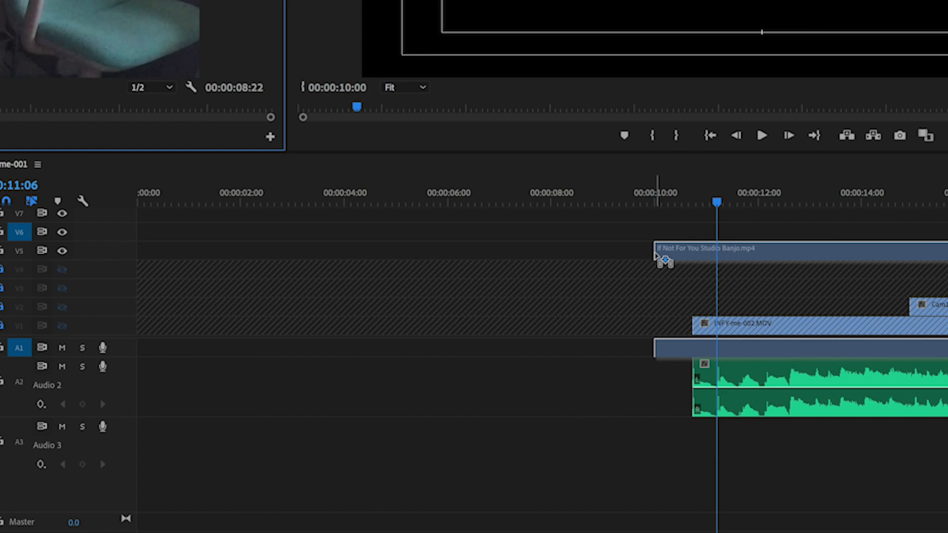
drag(656, 254, 633, 260)
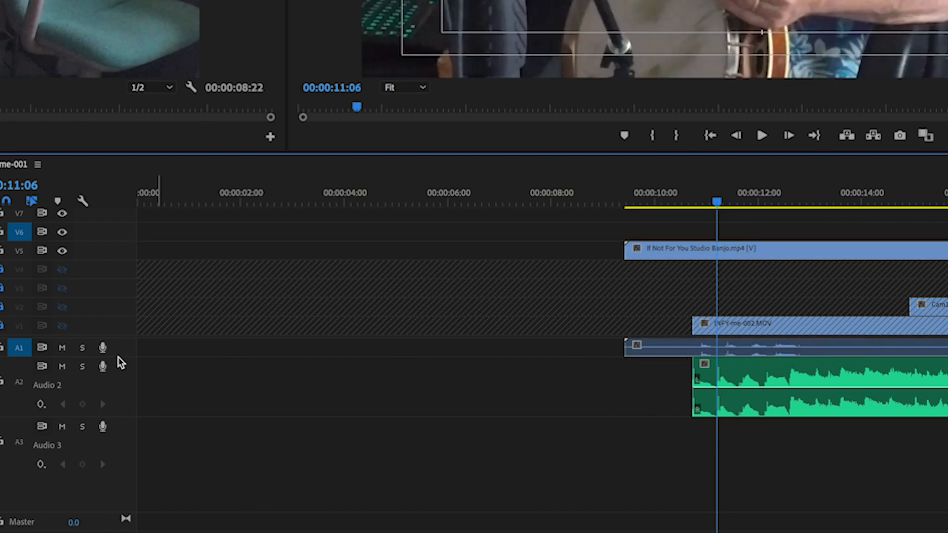
drag(118, 356, 124, 402)
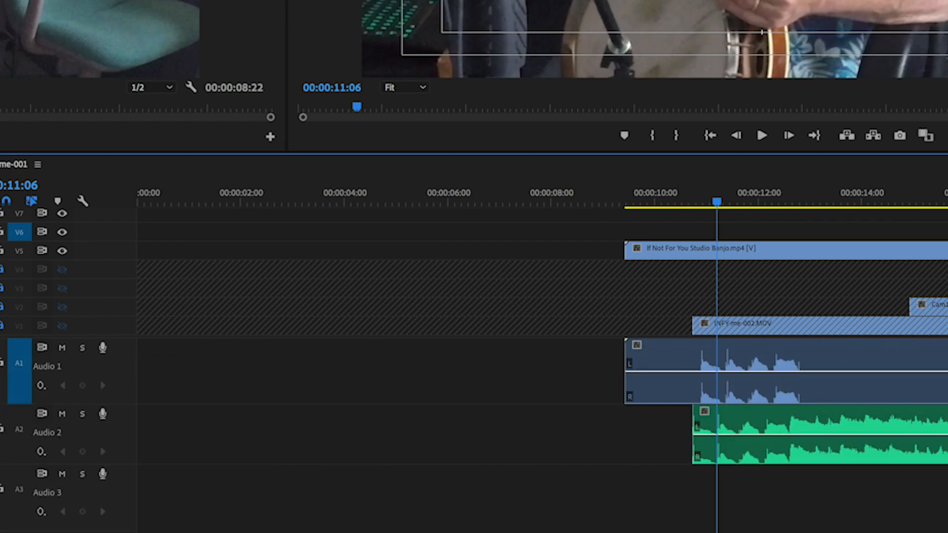
Step: Extend the end of the banjo clip in the sequence to its full length, past the end of the backing track
key(minus)
key(minus)
key(minus)
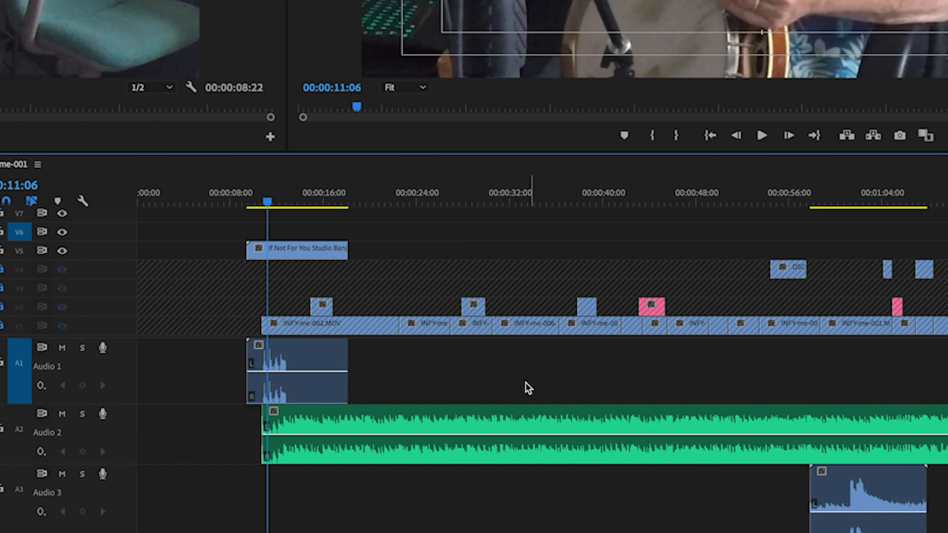
drag(346, 381, 947, 381)
key(minus)
key(minus)
key(minus)
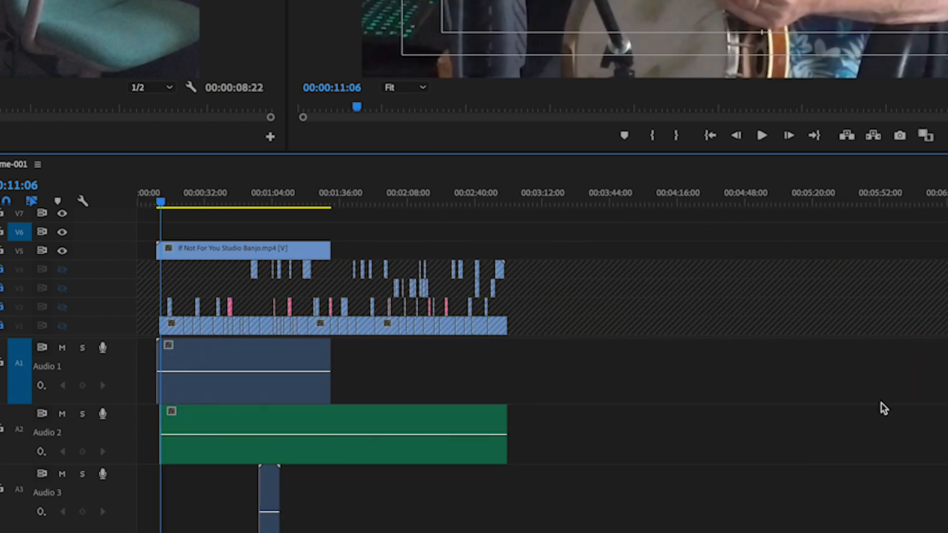
click(330, 378)
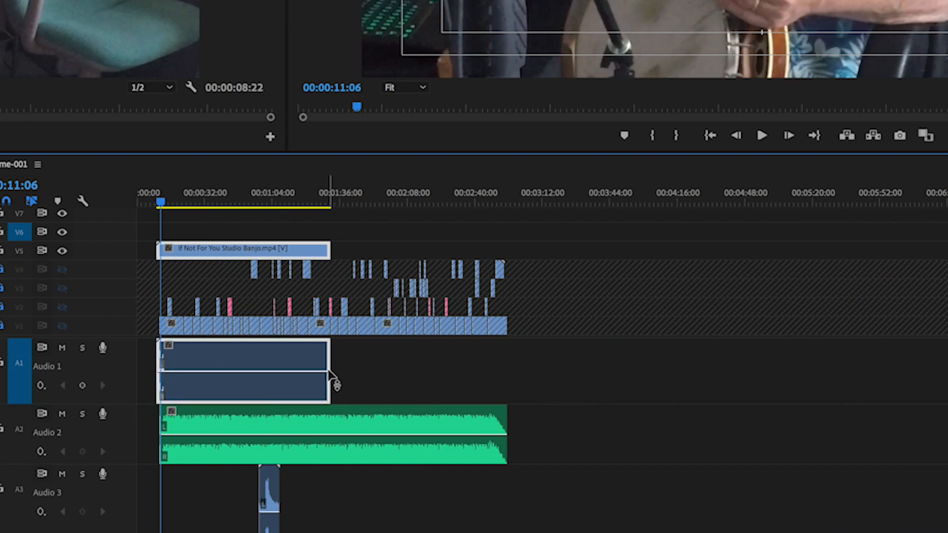
drag(331, 378, 590, 360)
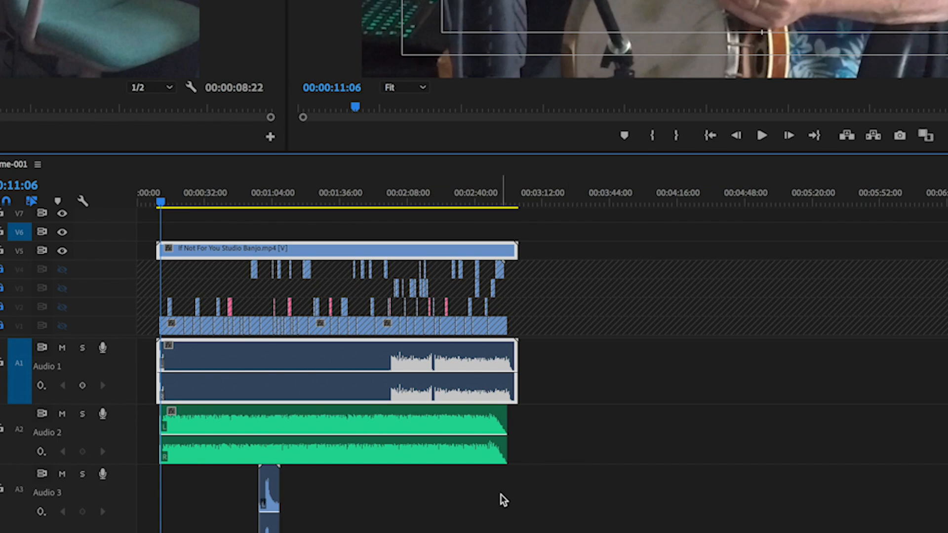
Step: Return to the opening beats and increase the heights of the Audio 1 and Audio 2 tracks for waveform comparison
scroll(500, 494, down, 1)
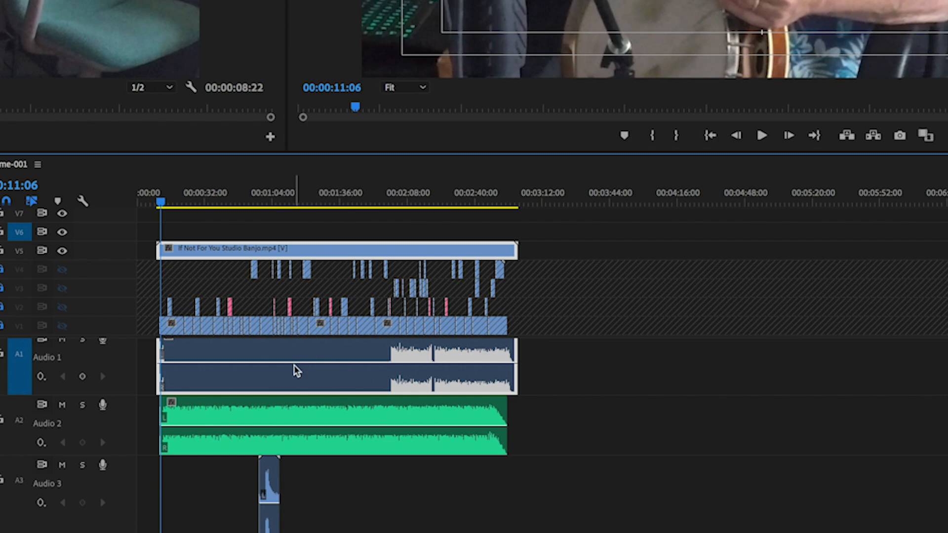
scroll(294, 370, up, 10)
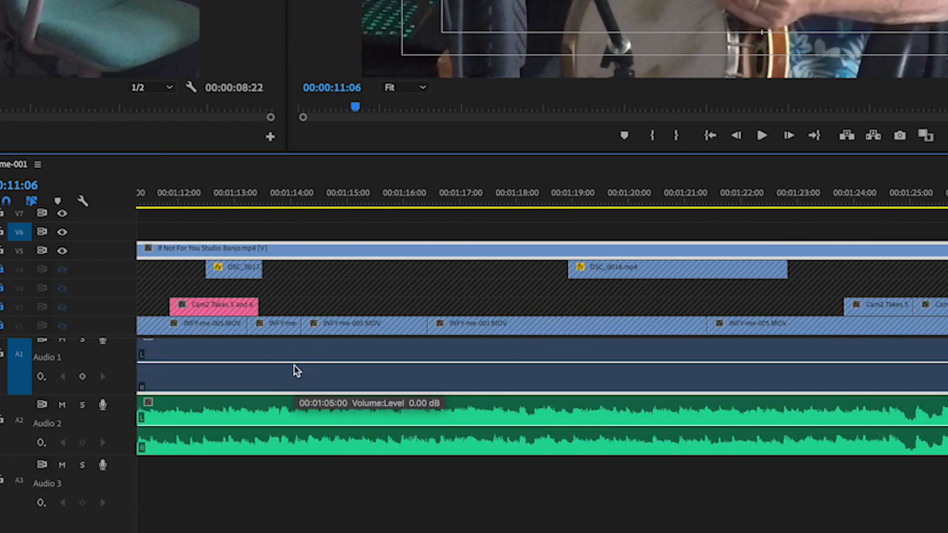
scroll(295, 370, up, 15)
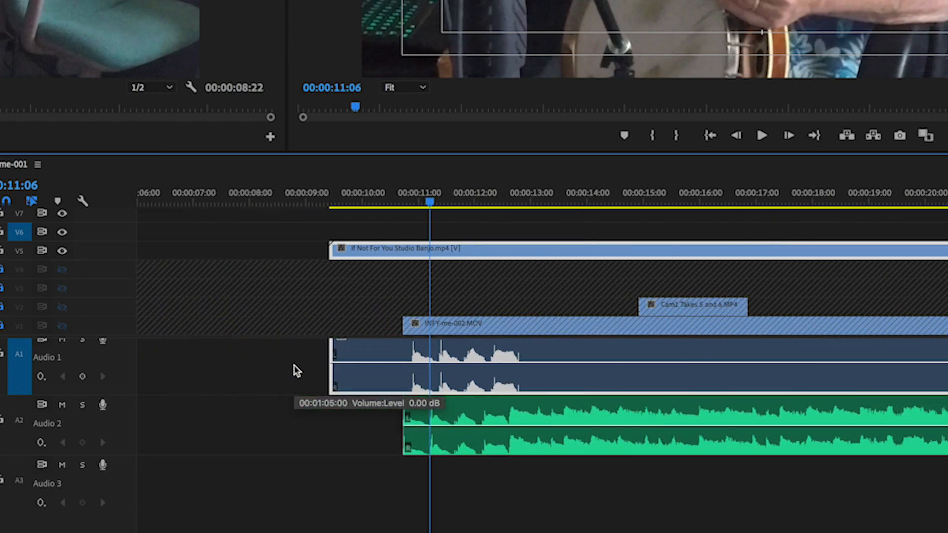
scroll(295, 370, down, 1)
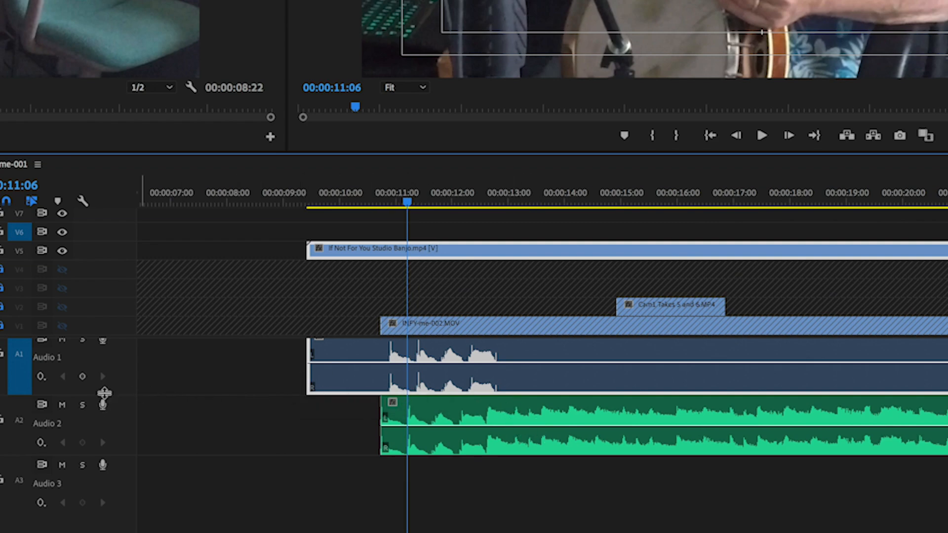
drag(104, 393, 107, 410)
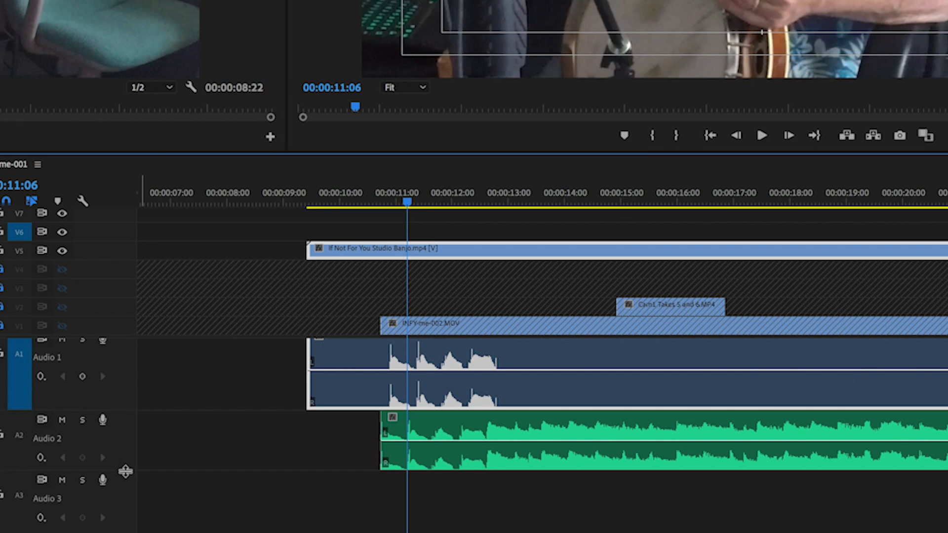
drag(127, 468, 126, 512)
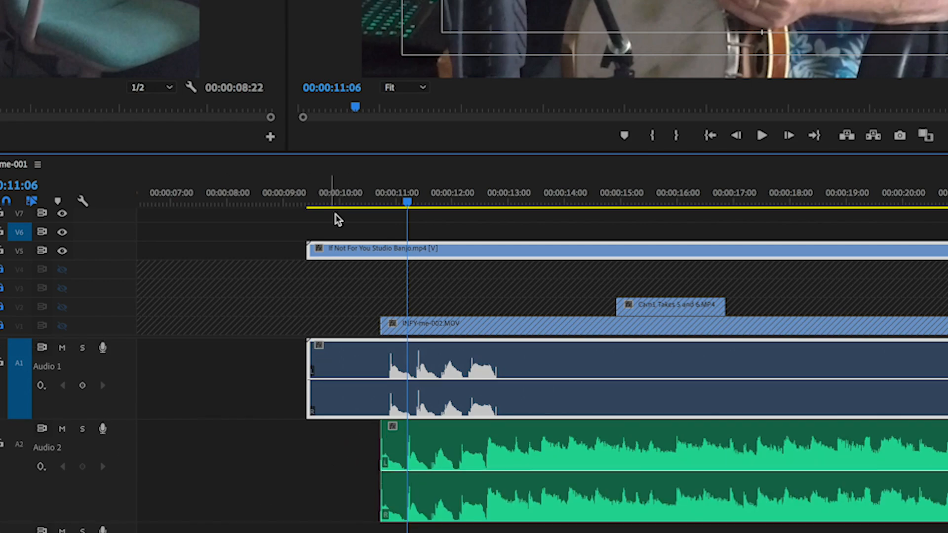
Step: Align the banjo clip's first beat with the backing track's first beat near 00:00:10:22, starting the clip at 00:00:09:08
click(356, 199)
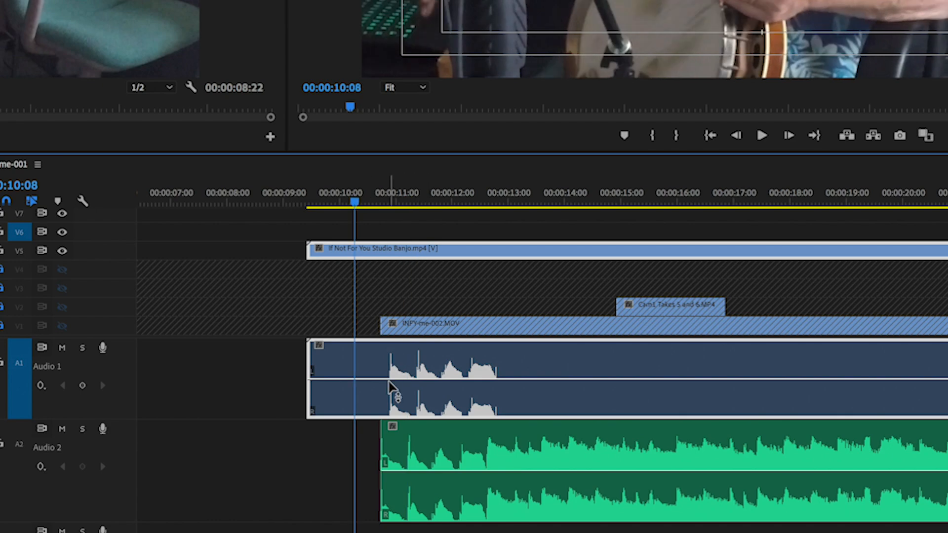
scroll(391, 387, up, 5)
scroll(388, 388, up, 4)
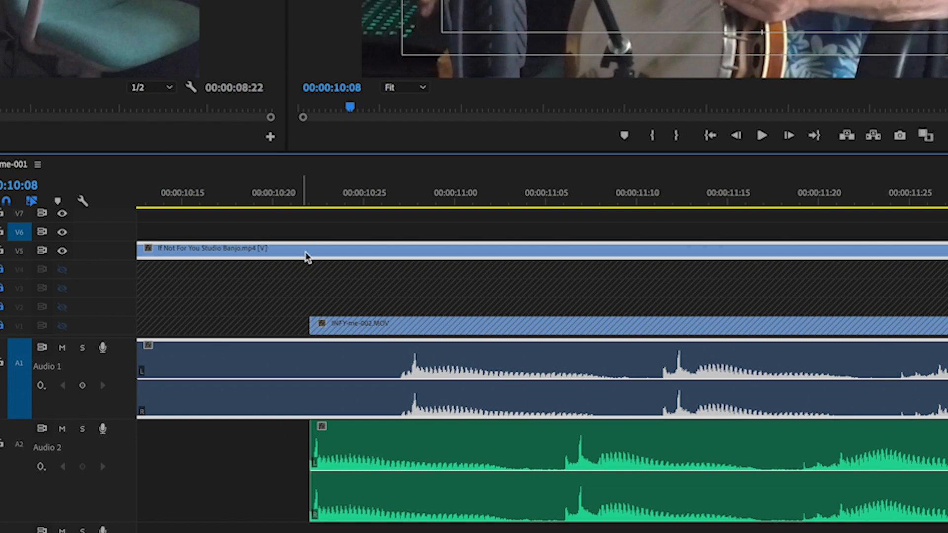
click(311, 201)
mouse_move(312, 199)
mouse_down()
mouse_move(291, 200)
mouse_move(311, 201)
mouse_up()
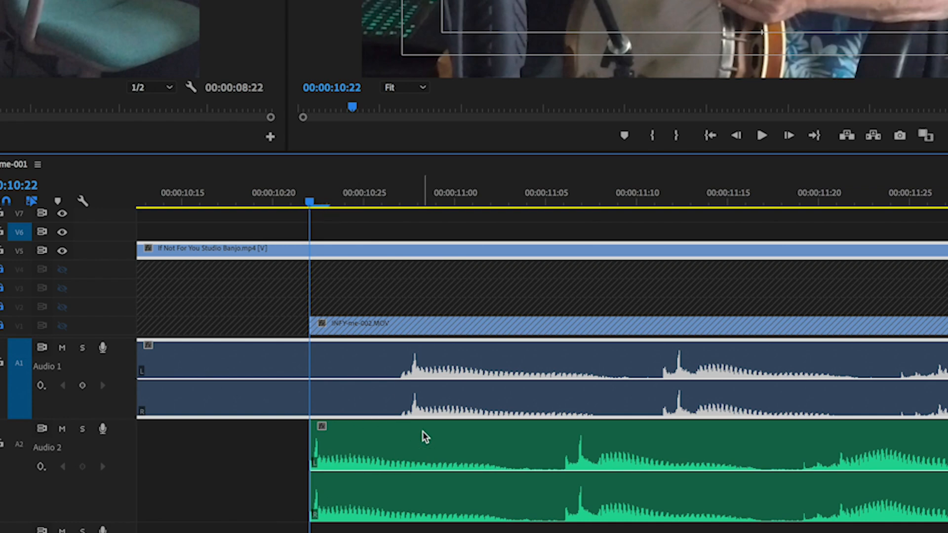
drag(413, 367, 310, 369)
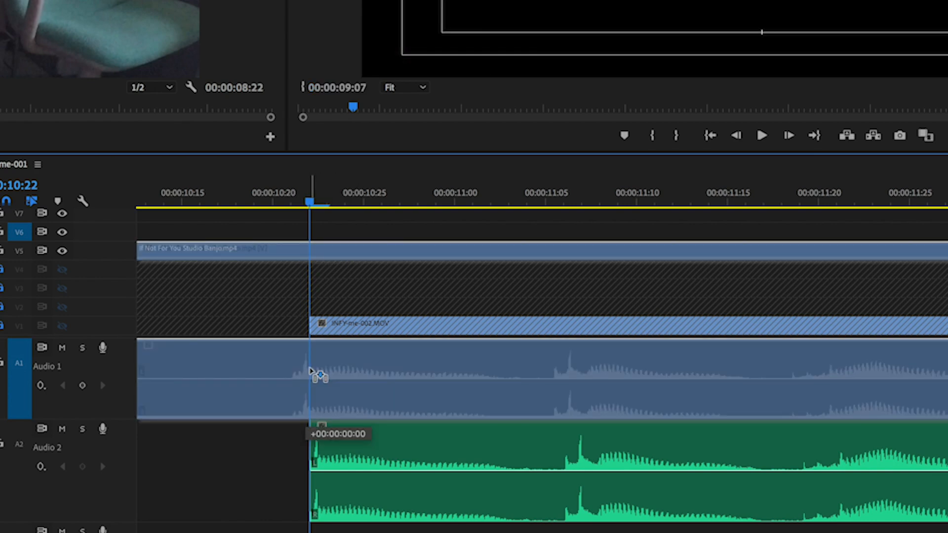
mouse_move(310, 369)
mouse_down()
mouse_move(428, 366)
mouse_move(311, 365)
mouse_move(321, 370)
mouse_up()
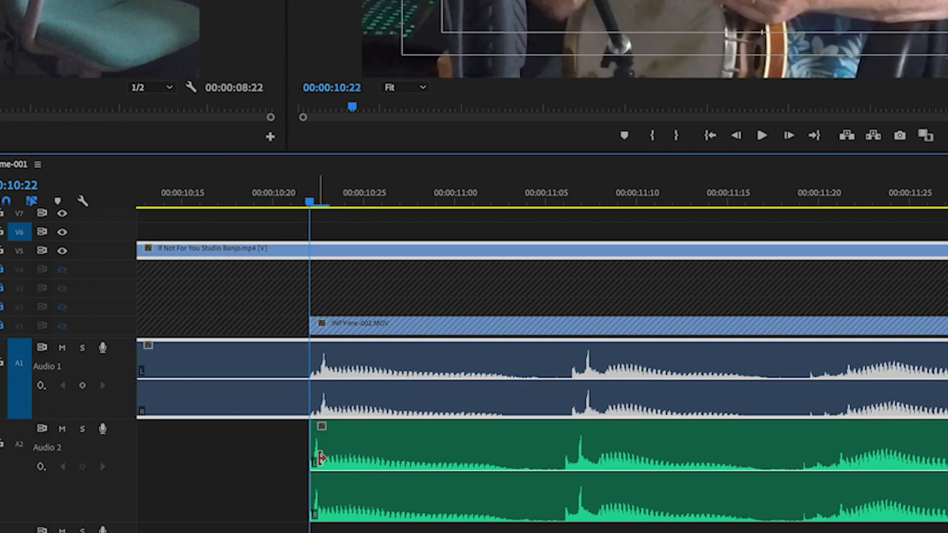
Step: Compare the opening banjo and backing track beats and play both from just before the first beat to check the sync
scroll(336, 448, up, 1)
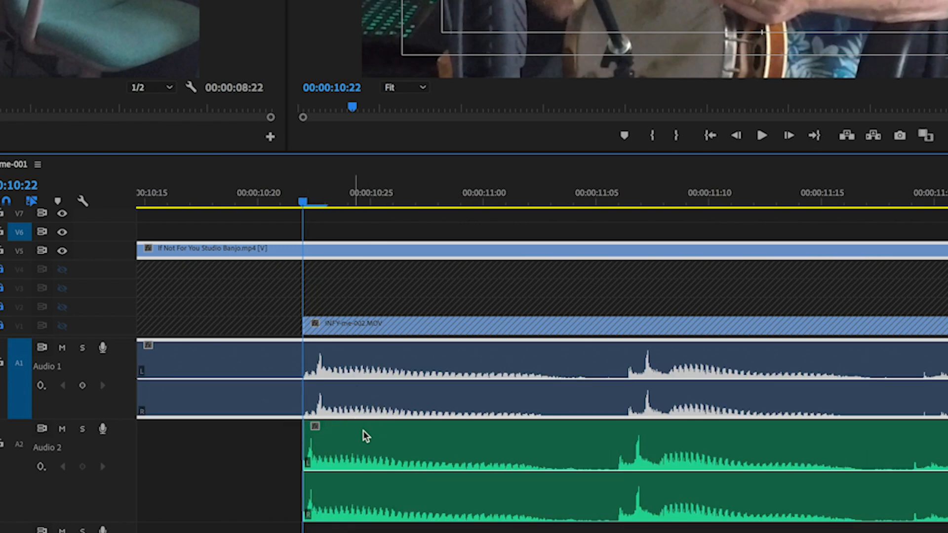
click(244, 191)
key(space)
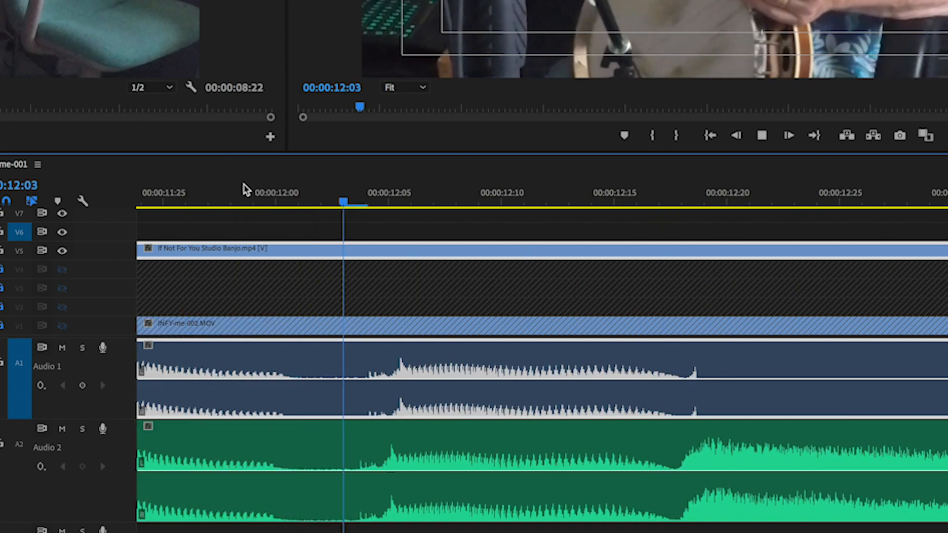
key(space)
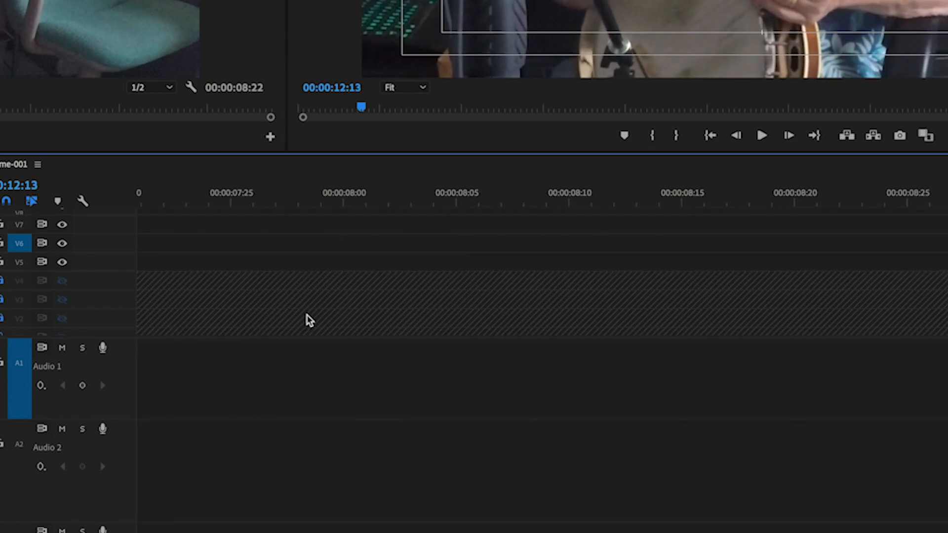
scroll(307, 315, right, 15)
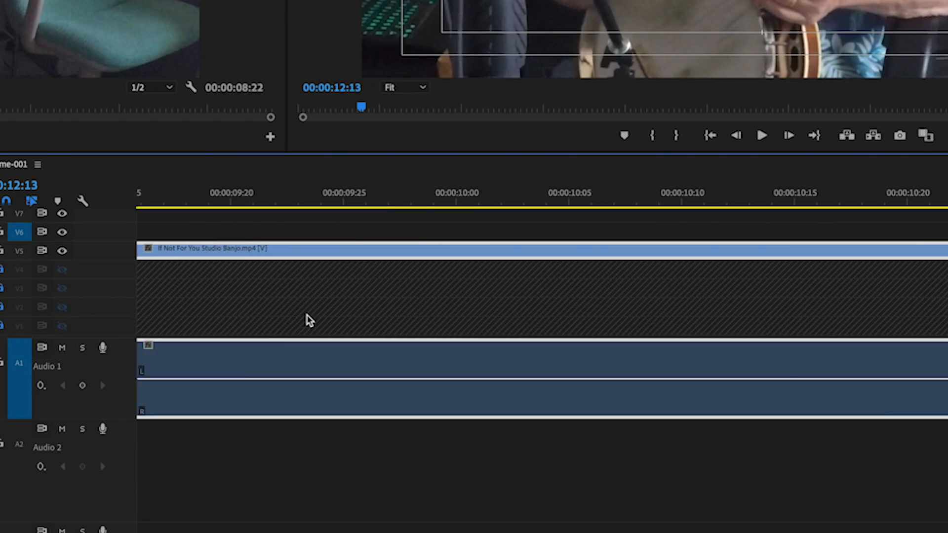
scroll(307, 315, down, 2)
scroll(306, 318, down, 3)
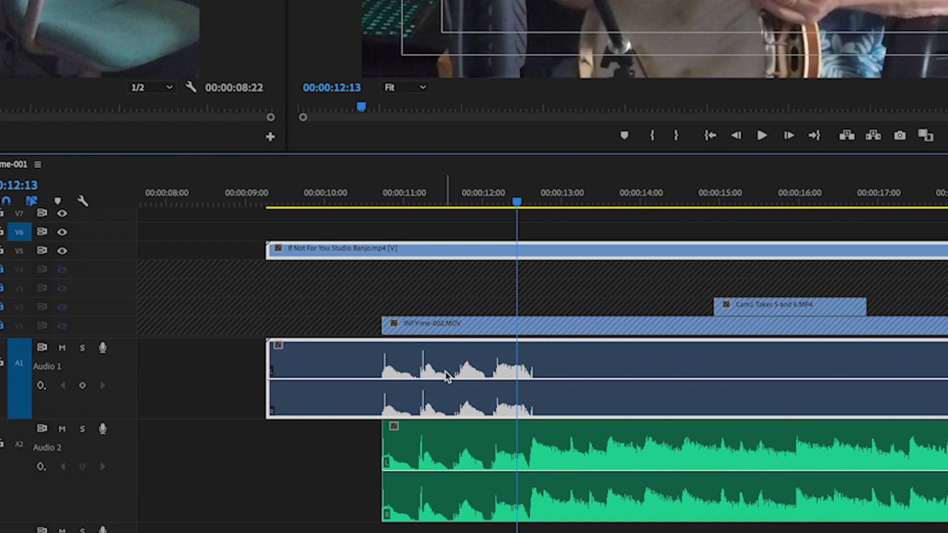
mouse_move(447, 377)
click(357, 200)
key(space)
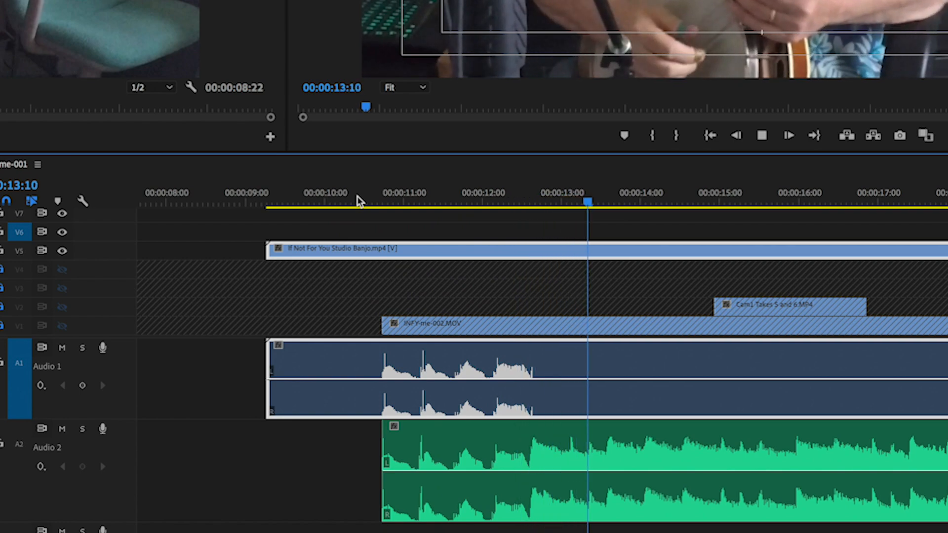
key(space)
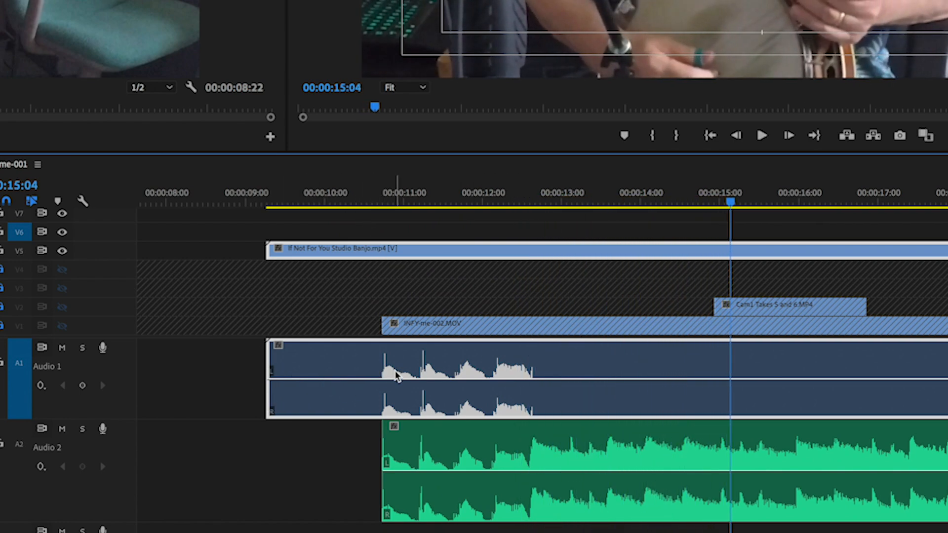
Step: Compare the banjo and backing waveforms late in the song and play both tracks from around 00:02:15:00
scroll(395, 375, down, 15)
scroll(533, 414, down, 15)
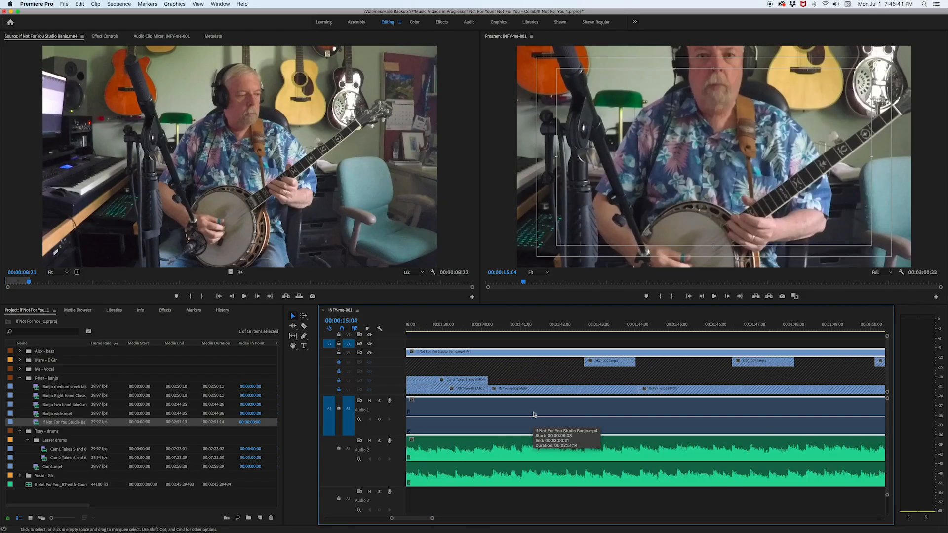
scroll(533, 415, up, 3)
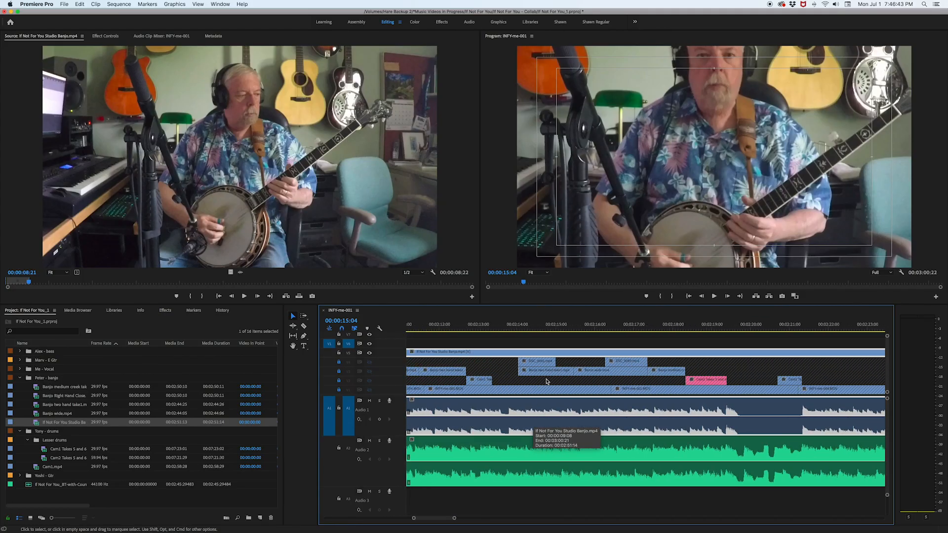
click(550, 325)
key(space)
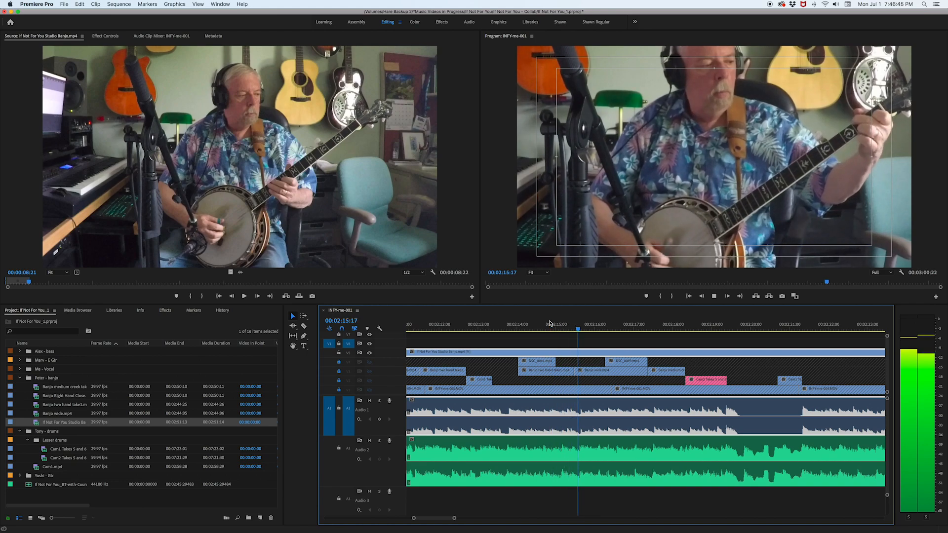
key(space)
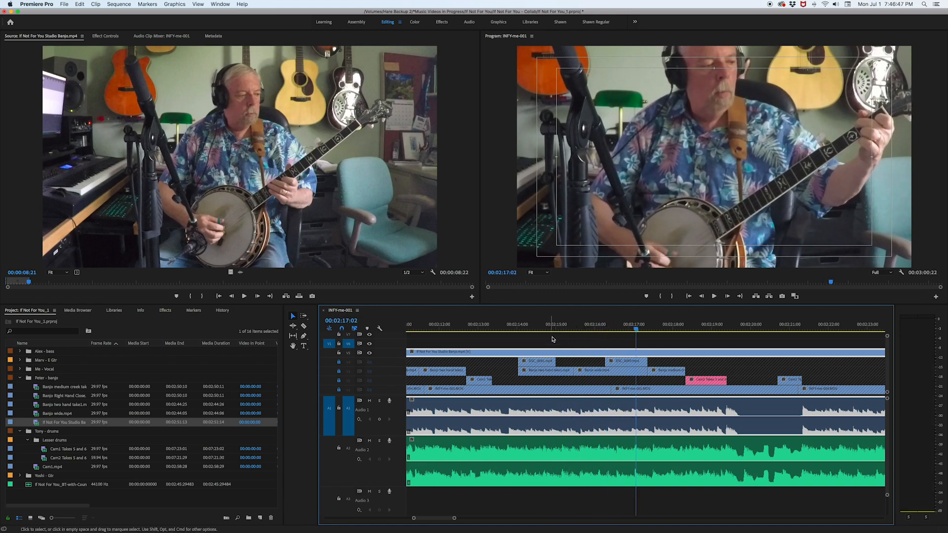
Step: Bring the beginning of the banjo clip and backing track back into view in the sequence
key(backslash)
key(equal)
key(equal)
scroll(551, 356, left, 10)
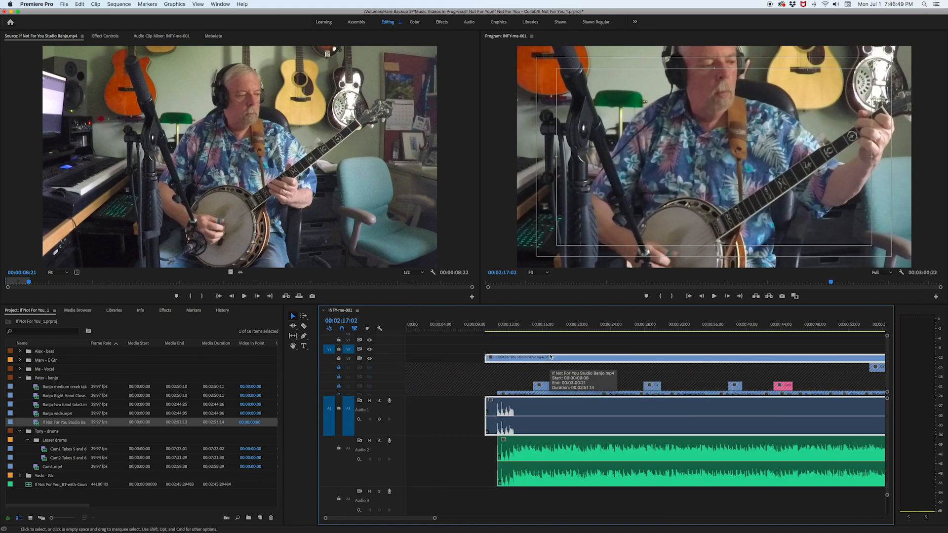